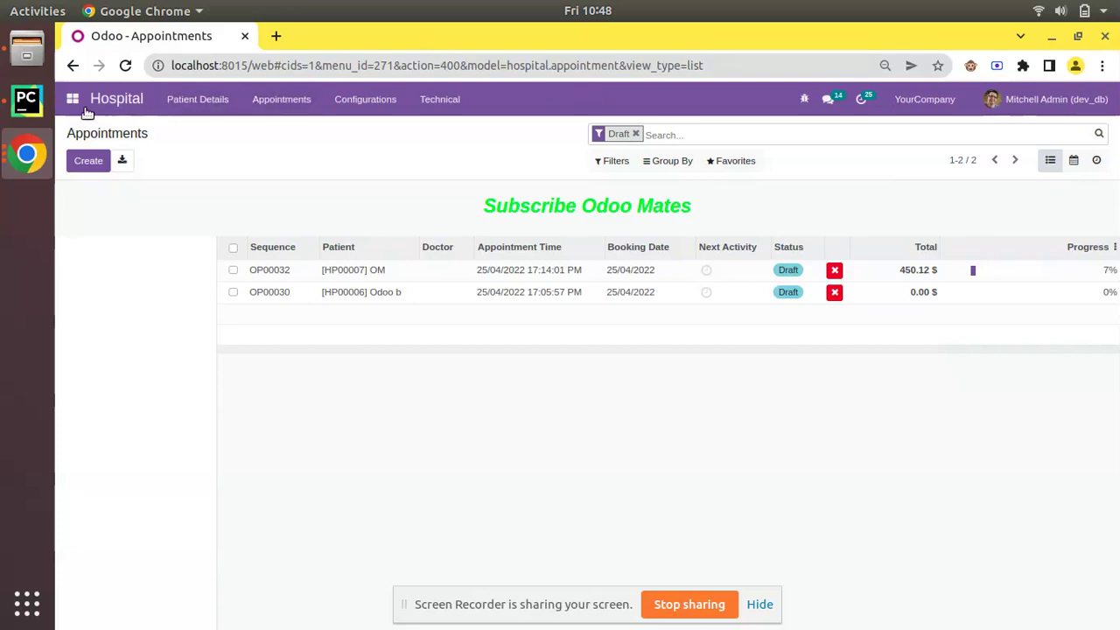
- Open quotation S00055, the 750.00 $ Customizable Desk order, from the Sales app
click(72, 99)
click(105, 229)
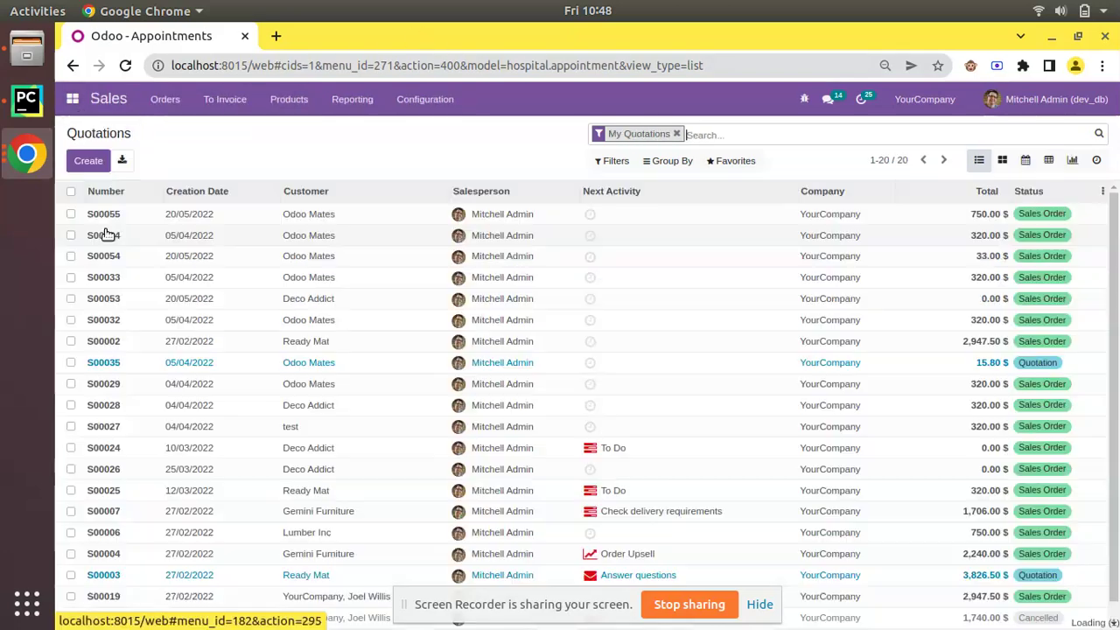
click(120, 217)
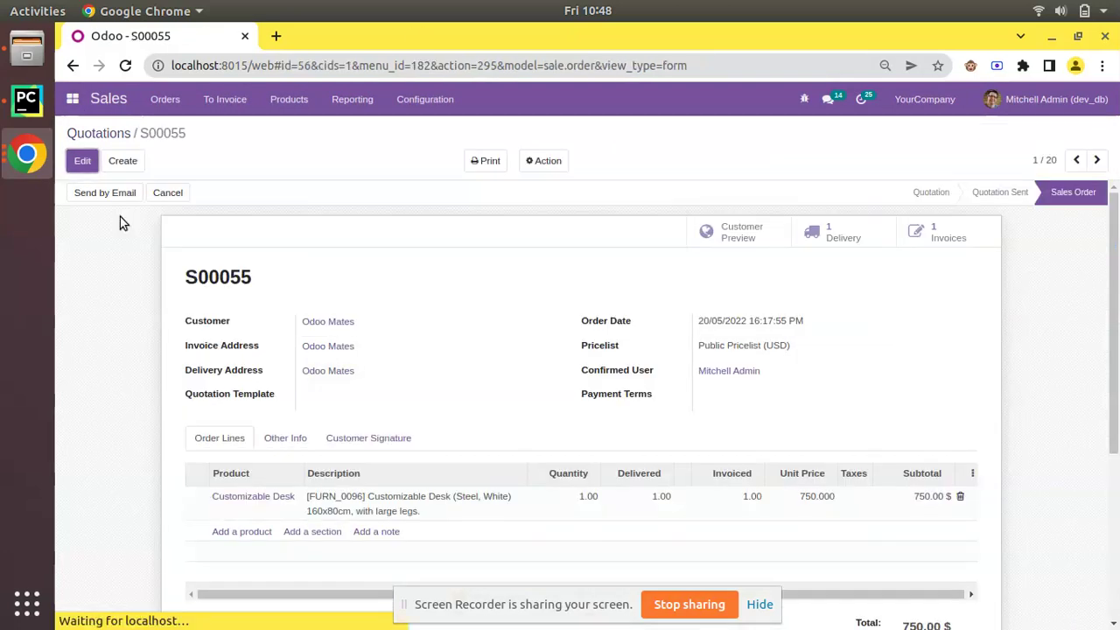
scroll(495, 370, down, 2)
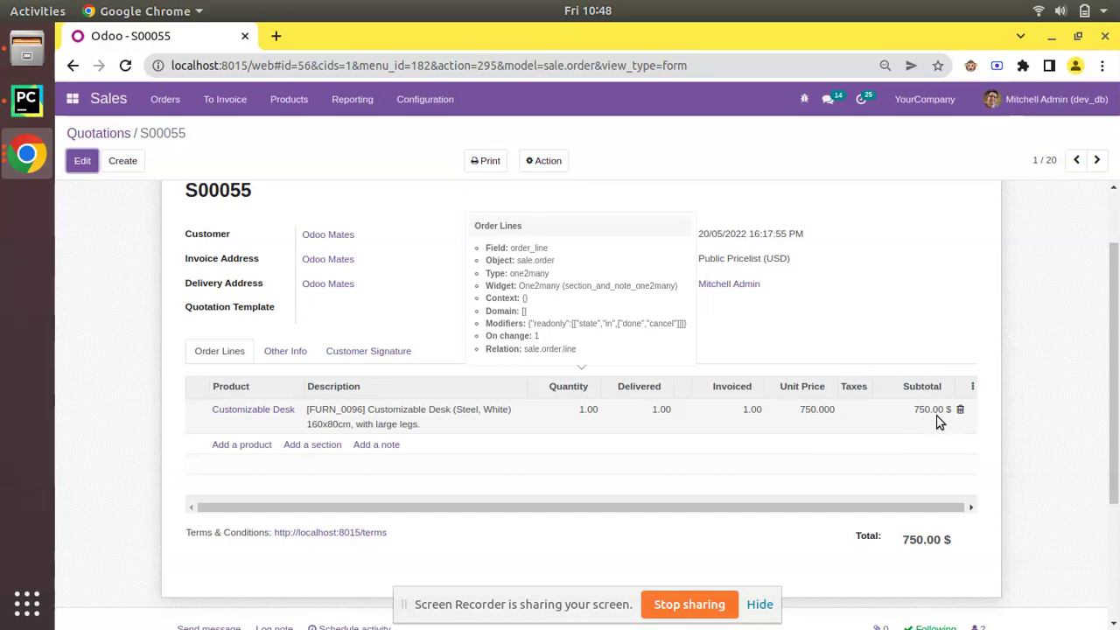
scroll(928, 418, up, 2)
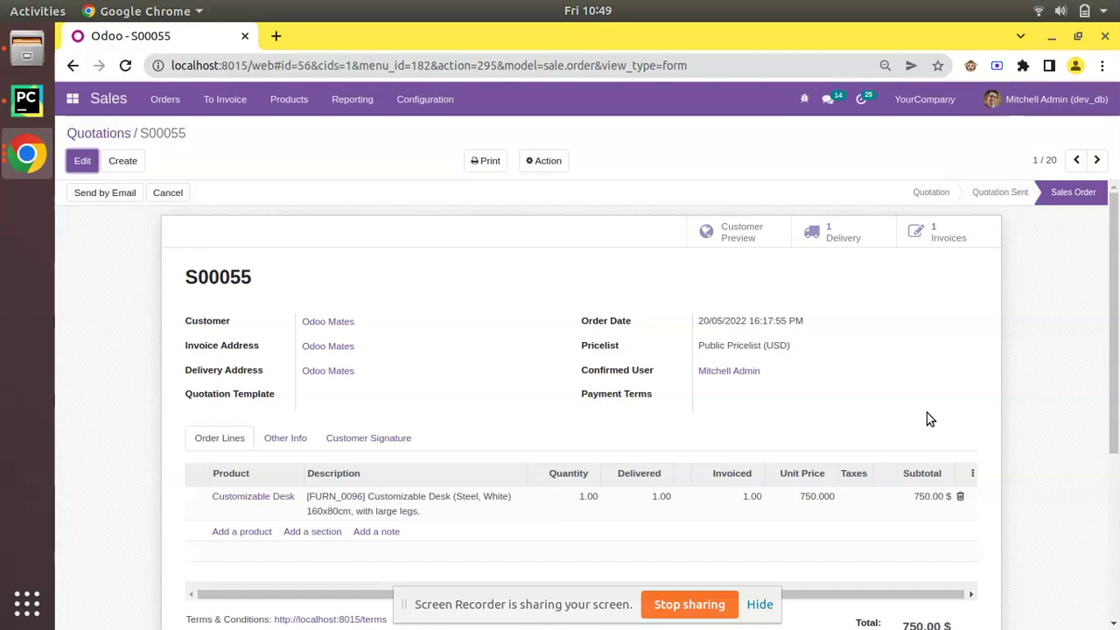
scroll(983, 506, down, 3)
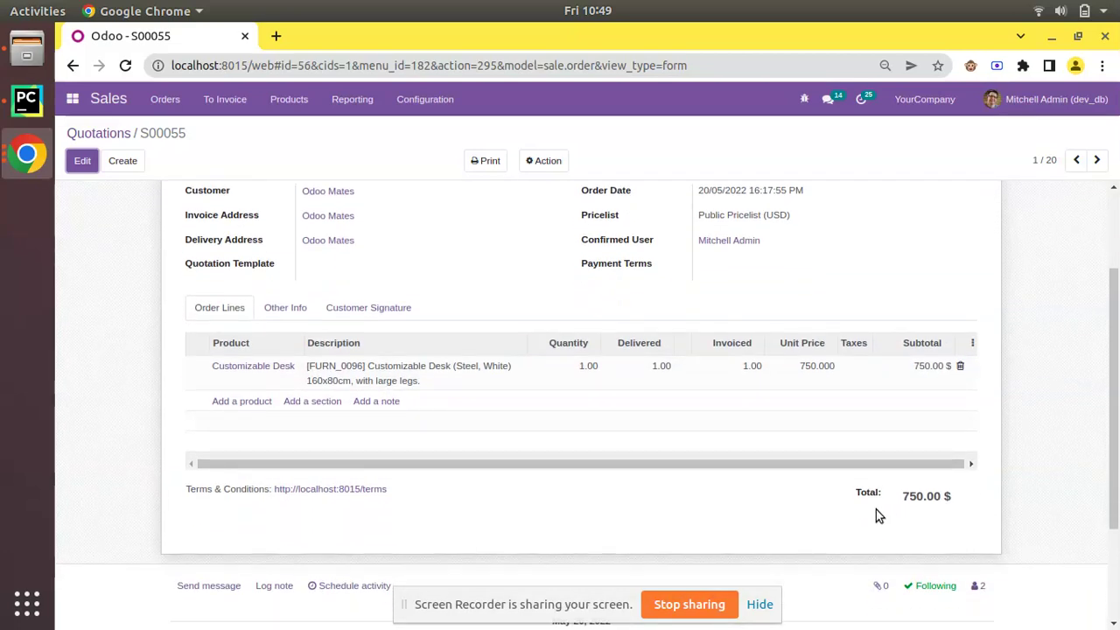
- Go to Settings > Technical and open the Decimal Accuracy list
mouse_move(876, 509)
click(72, 99)
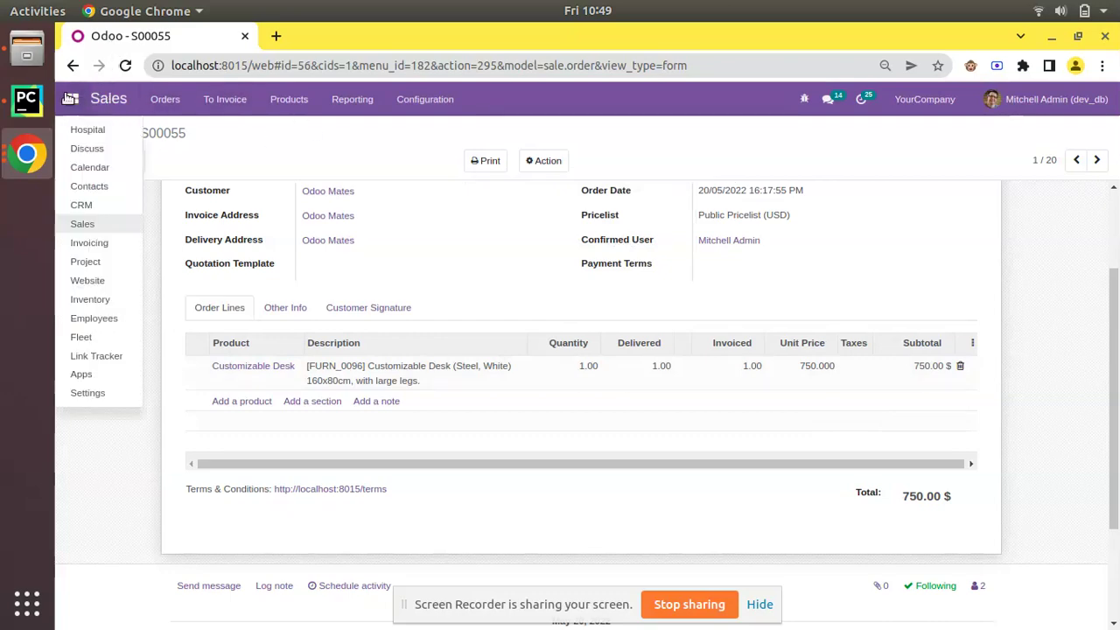
click(119, 399)
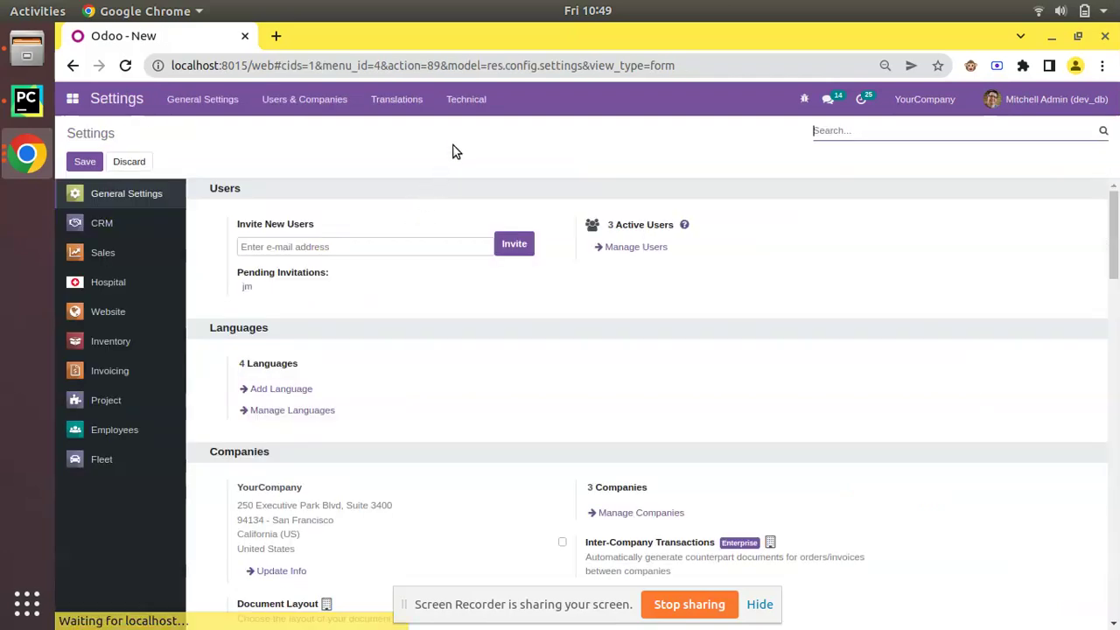
click(466, 99)
scroll(492, 186, down, 10)
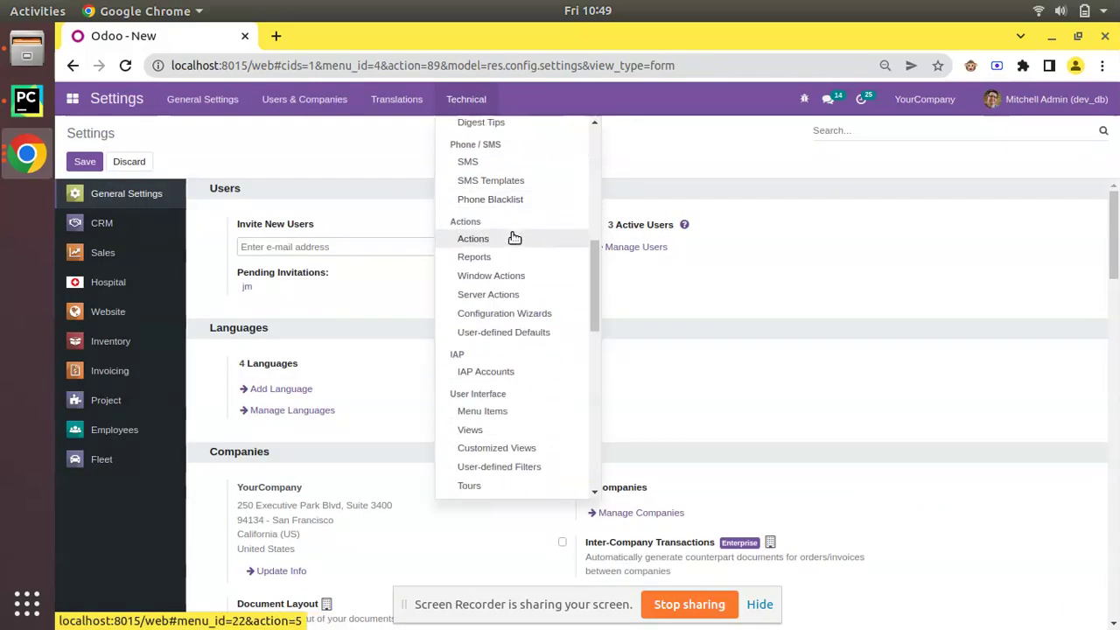
scroll(514, 238, down, 5)
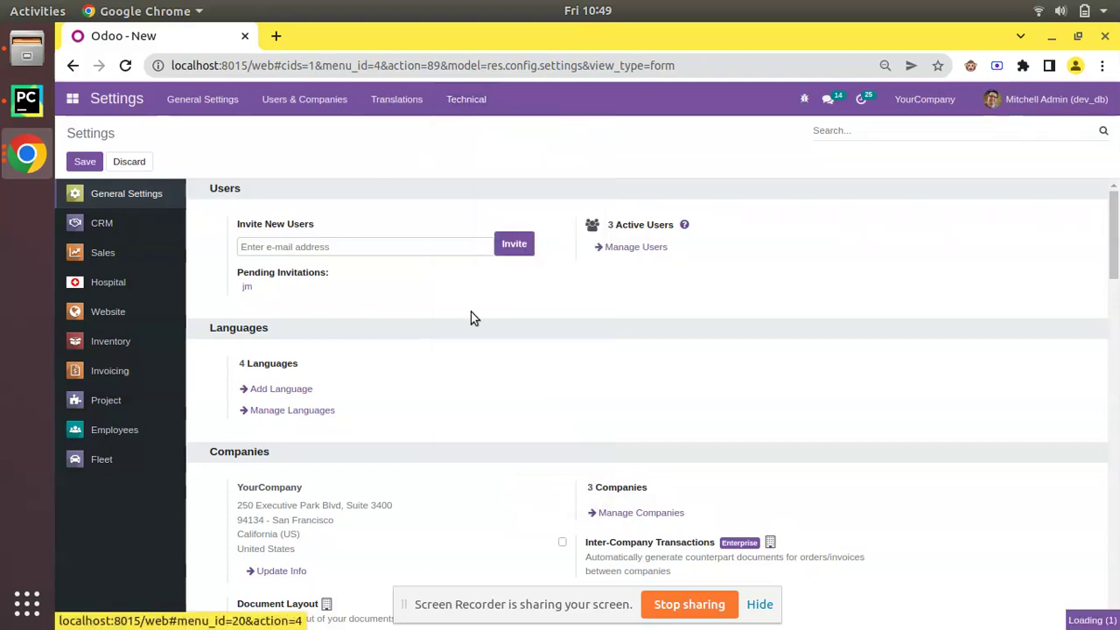
click(472, 313)
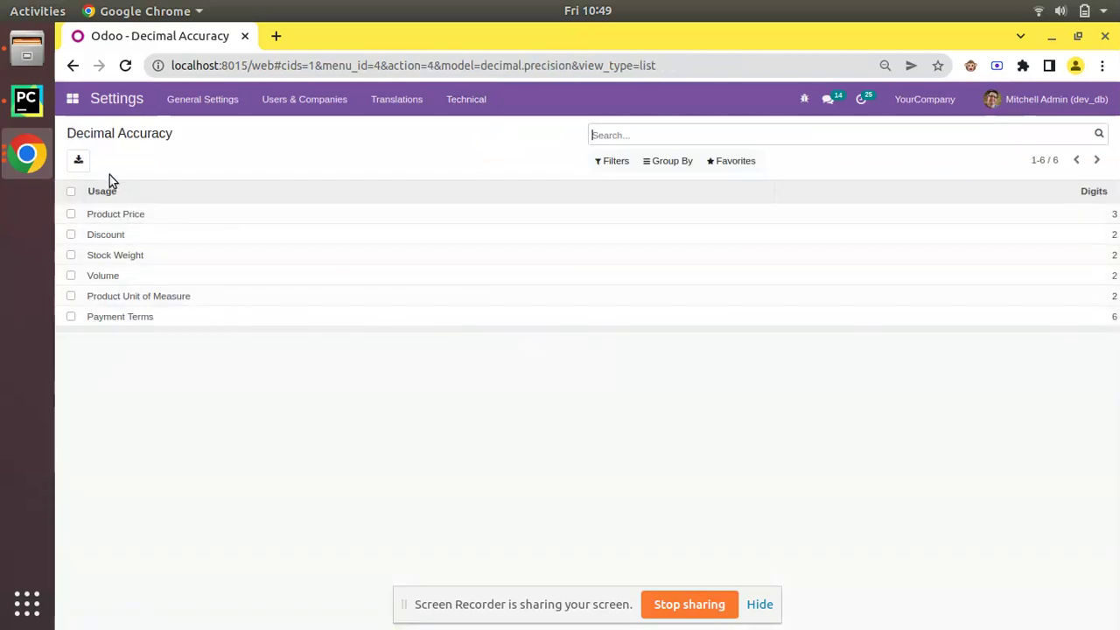
mouse_move(225, 199)
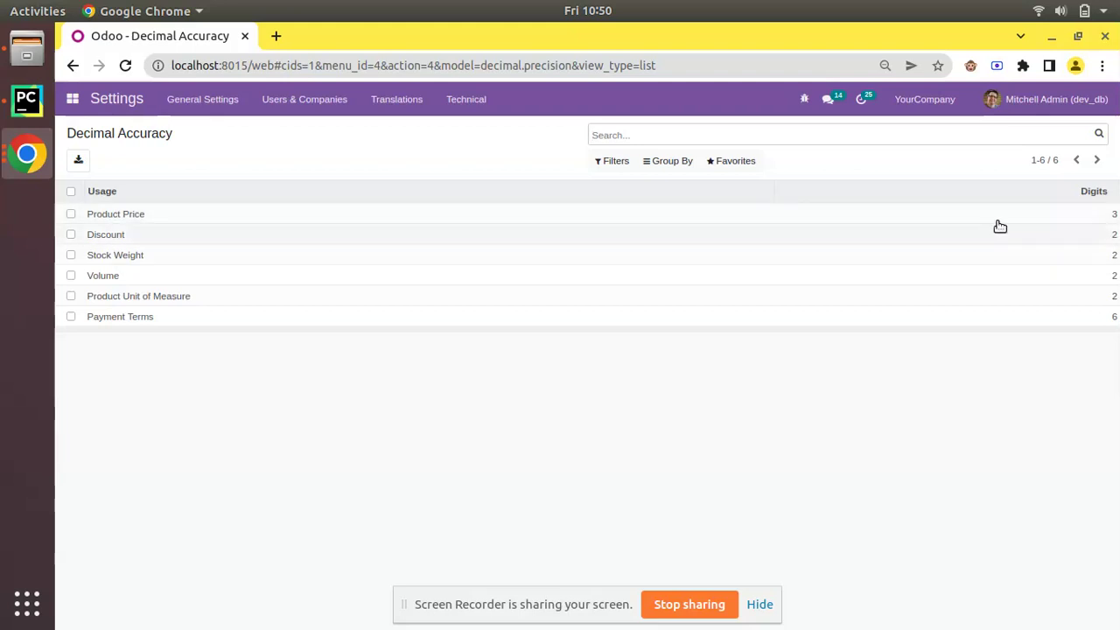
- Duplicate the browser tab, show order S00055 in the copy, and return to the Decimal Accuracy tab
right_click(156, 38)
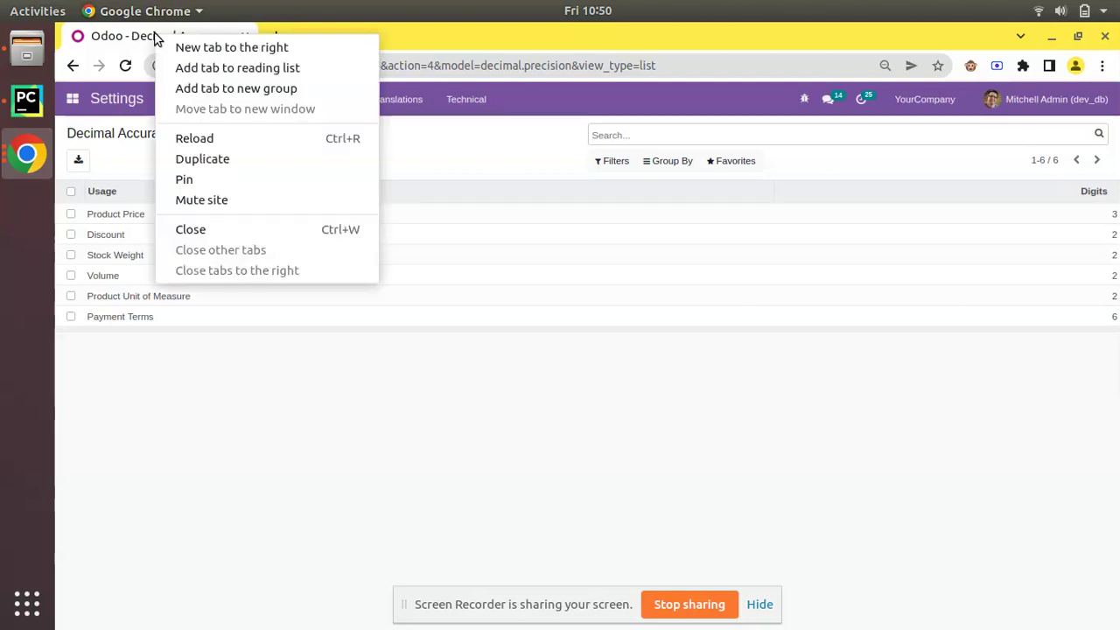
click(219, 161)
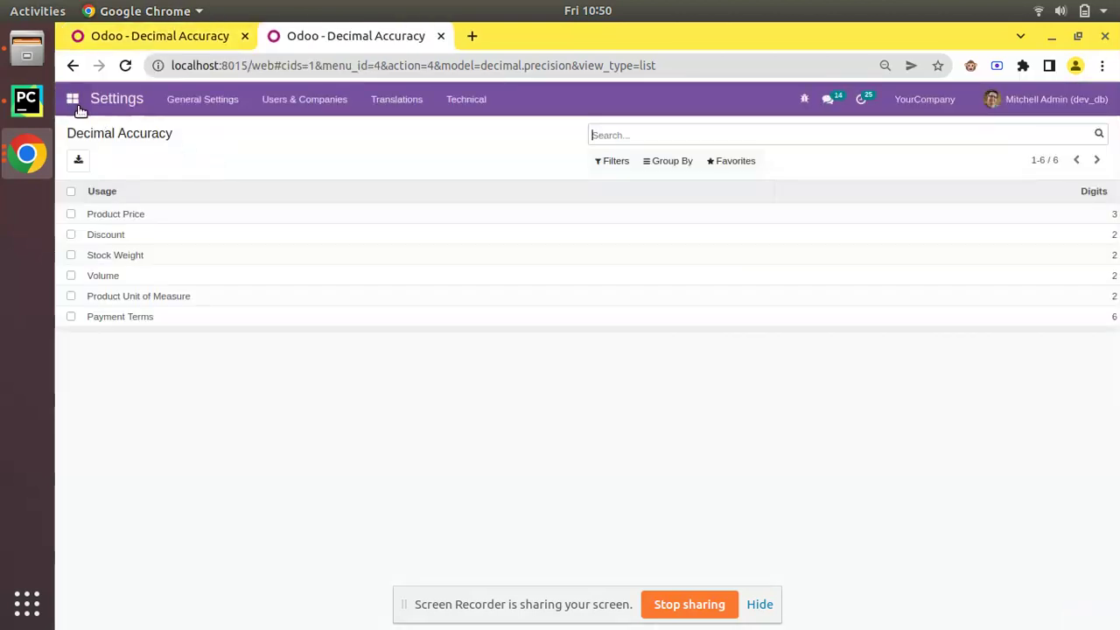
click(72, 98)
click(103, 224)
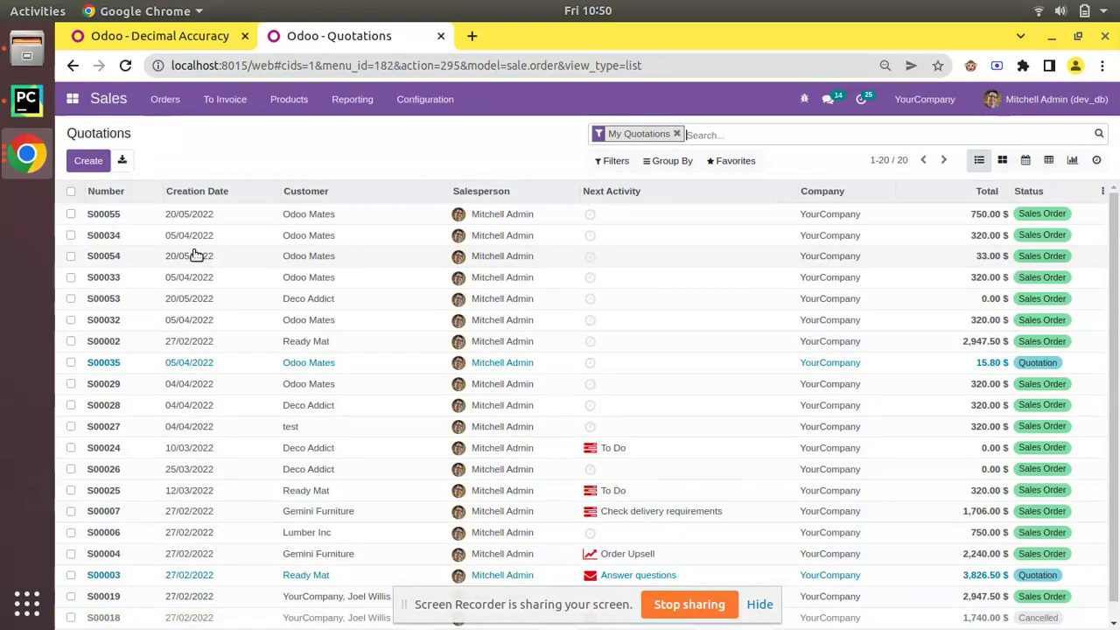
click(175, 217)
scroll(778, 474, down, 2)
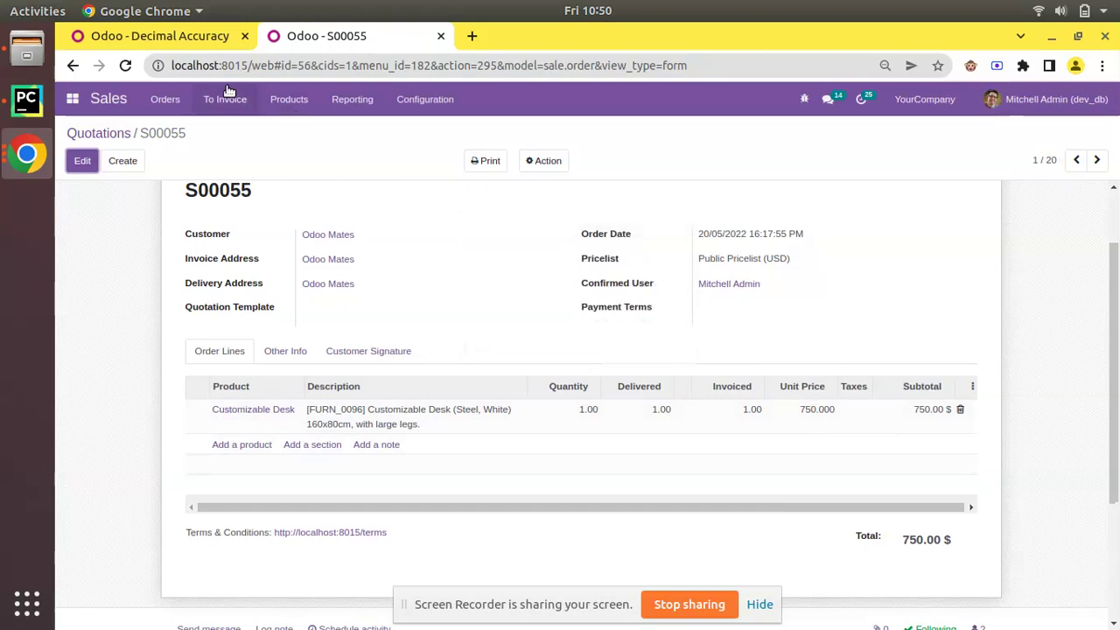
click(182, 44)
- Change the Product Price record's Digits from 3 to 2 and save
click(120, 213)
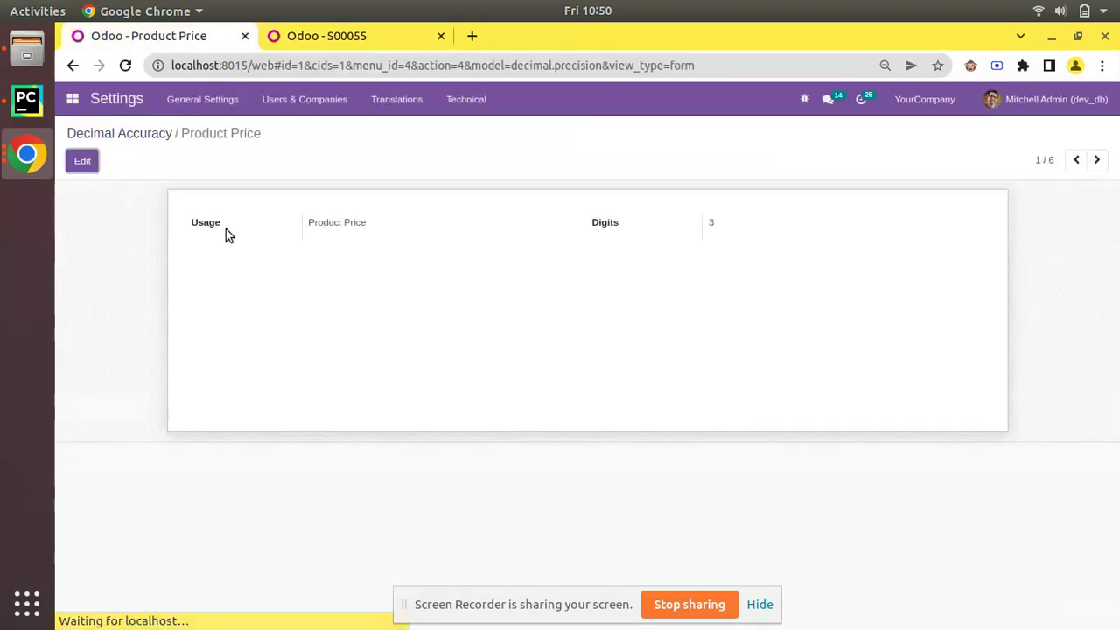
click(101, 136)
click(125, 214)
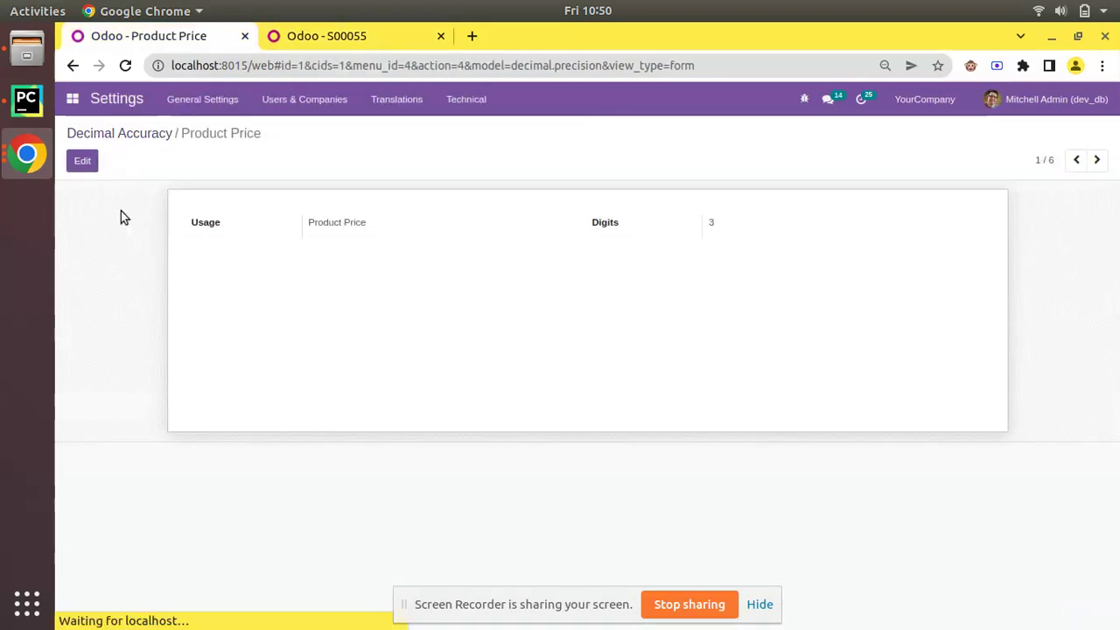
click(82, 162)
double_click(730, 219)
text(2)
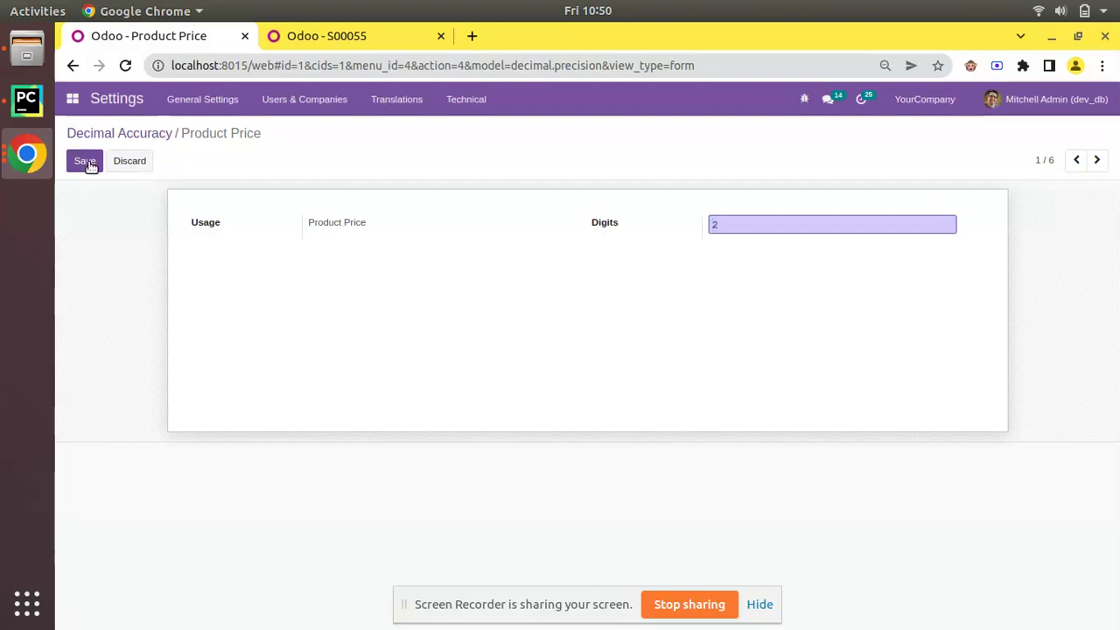
click(85, 161)
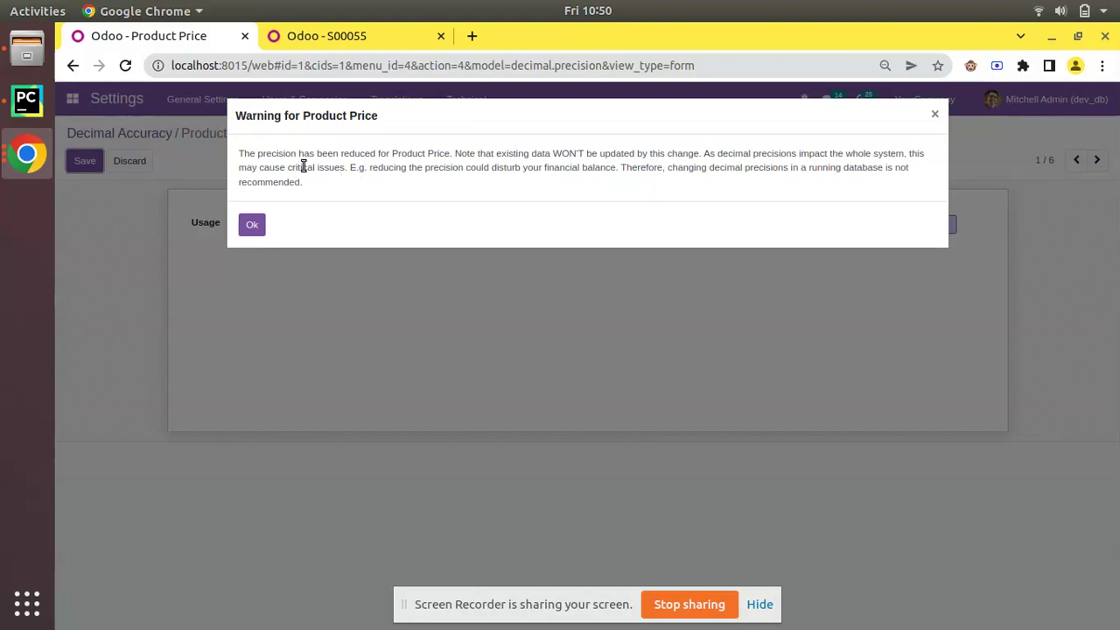
- Dismiss the warning, save Product Price Digits as 4, and reload the S00055 order tab
click(250, 222)
double_click(738, 220)
text(4)
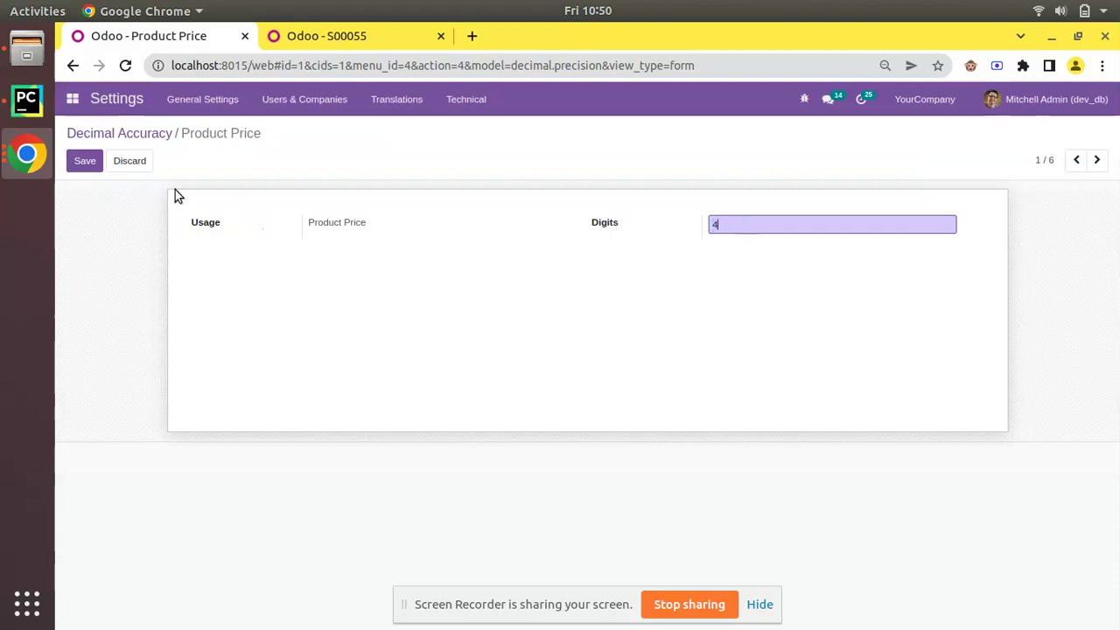
click(85, 161)
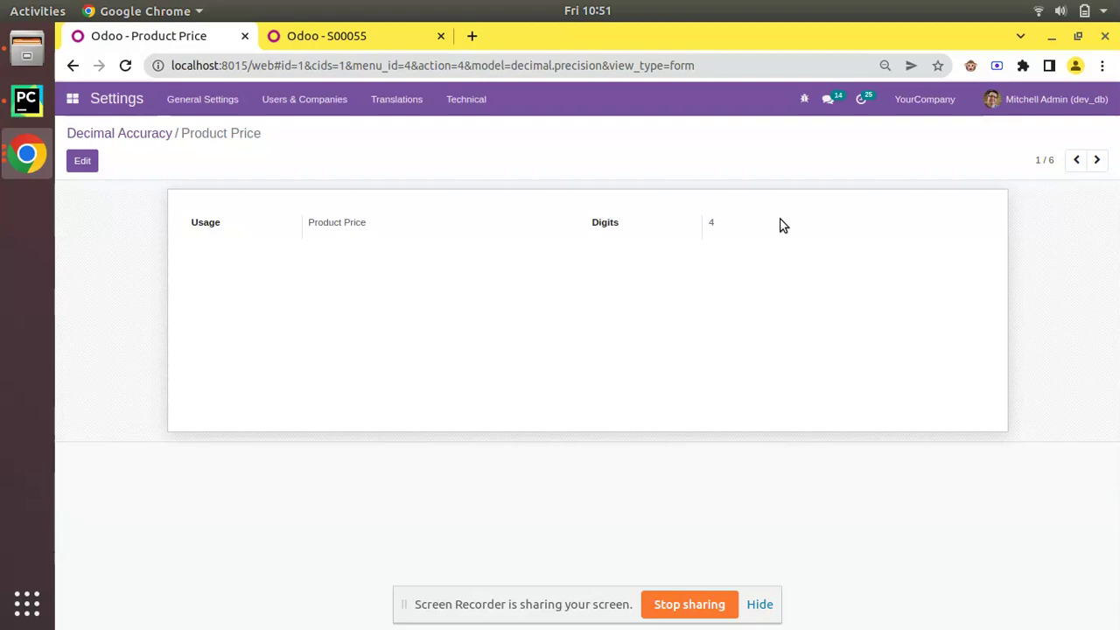
click(303, 38)
click(125, 66)
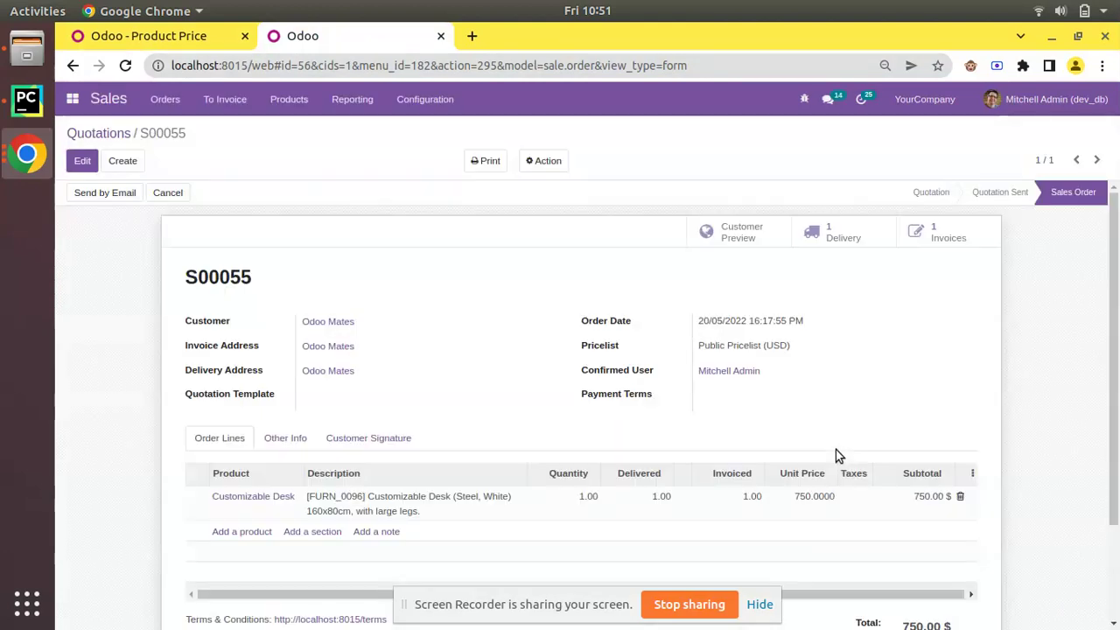
- Confirm the Decimal Accuracy list shows Product Price at 4 digits, then switch to PyCharm
scroll(799, 449, down, 2)
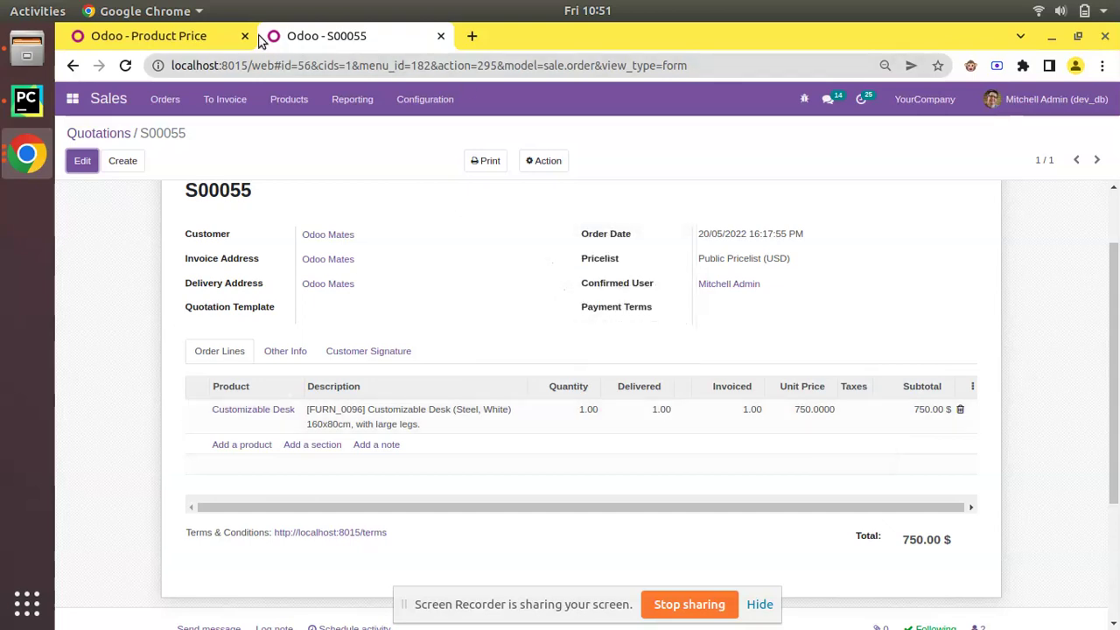
click(210, 40)
click(88, 136)
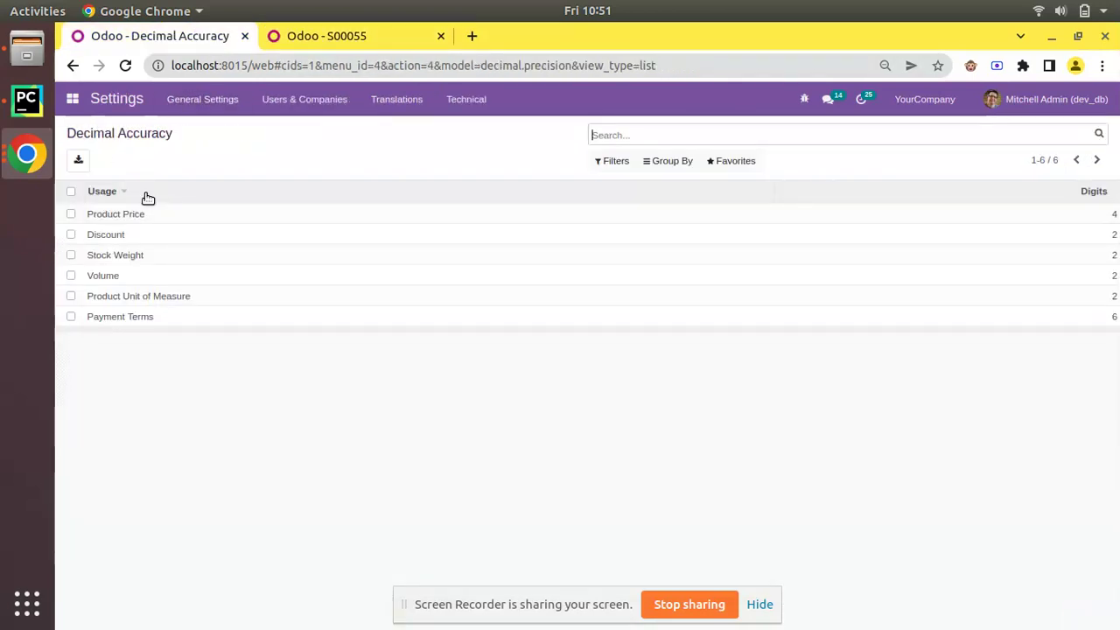
click(377, 39)
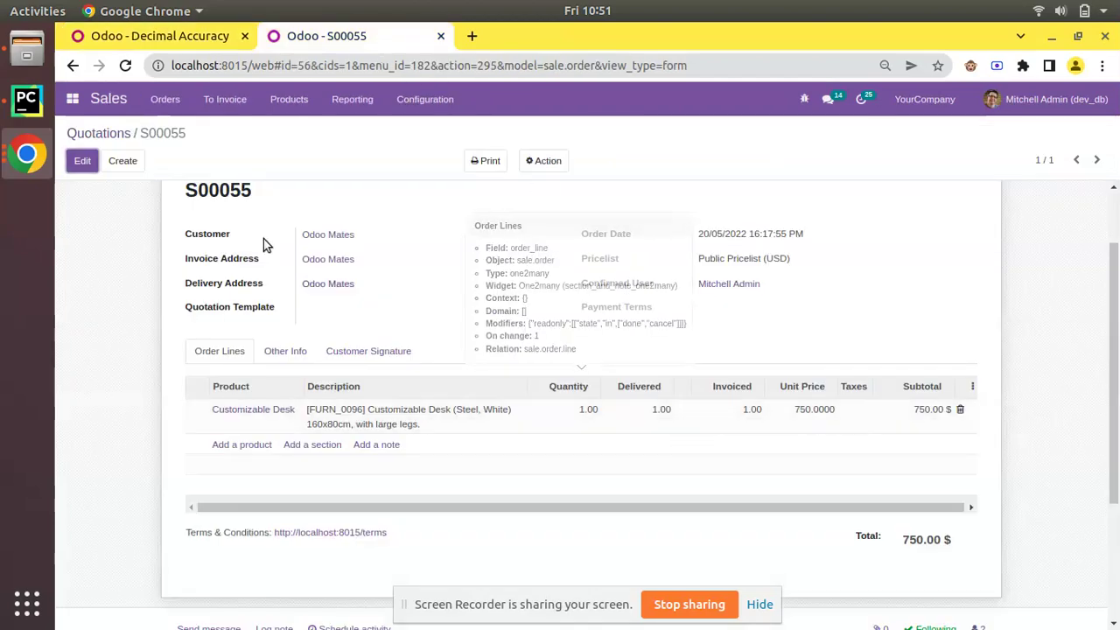
click(16, 105)
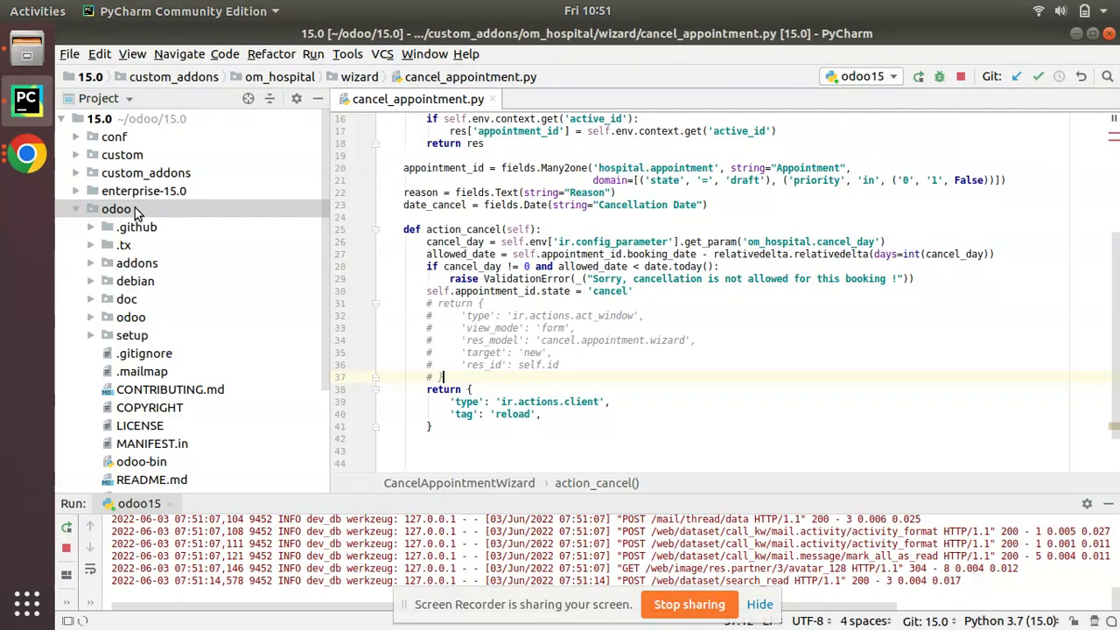
- Expand odoo > addons > sale > models in the project tree and open sale_order.py
double_click(138, 263)
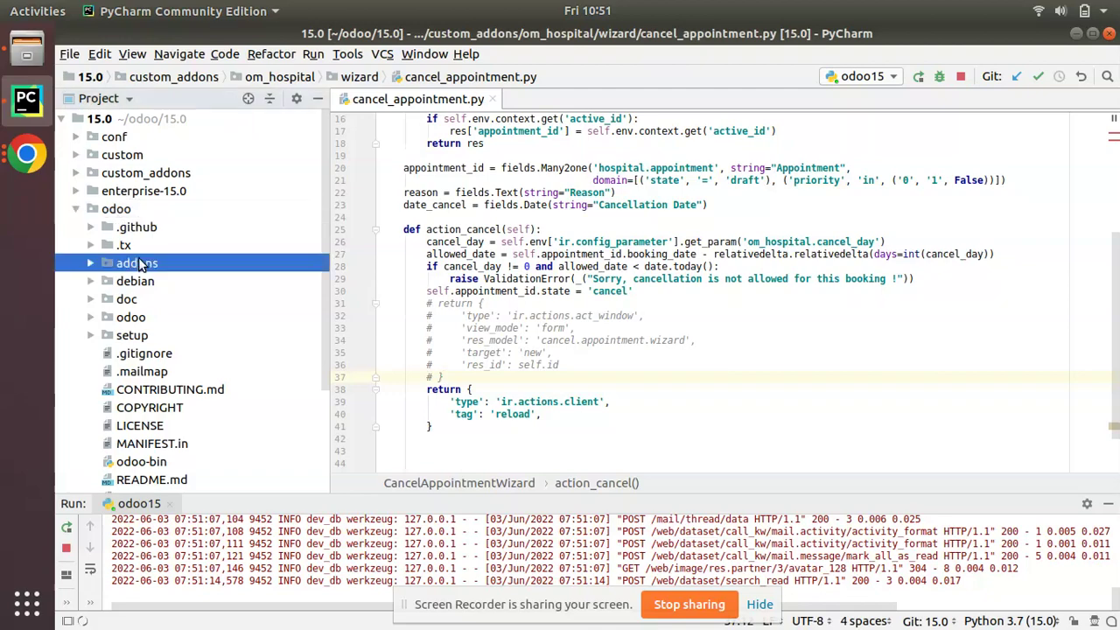
drag(325, 131, 324, 404)
scroll(175, 273, up, 4)
click(143, 155)
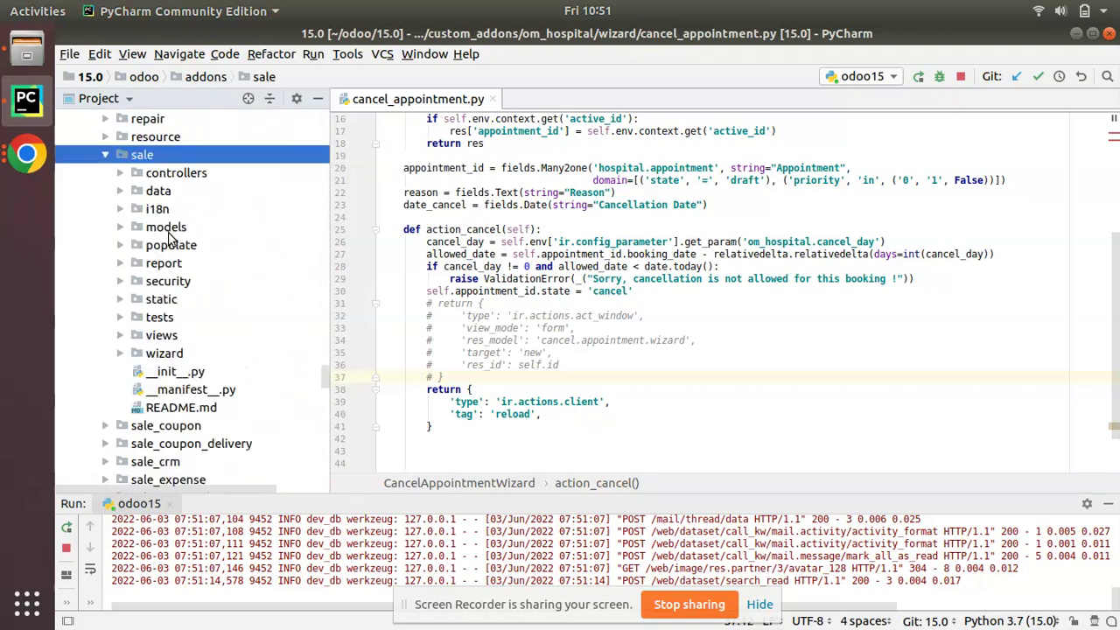
double_click(166, 226)
scroll(193, 262, down, 3)
double_click(201, 282)
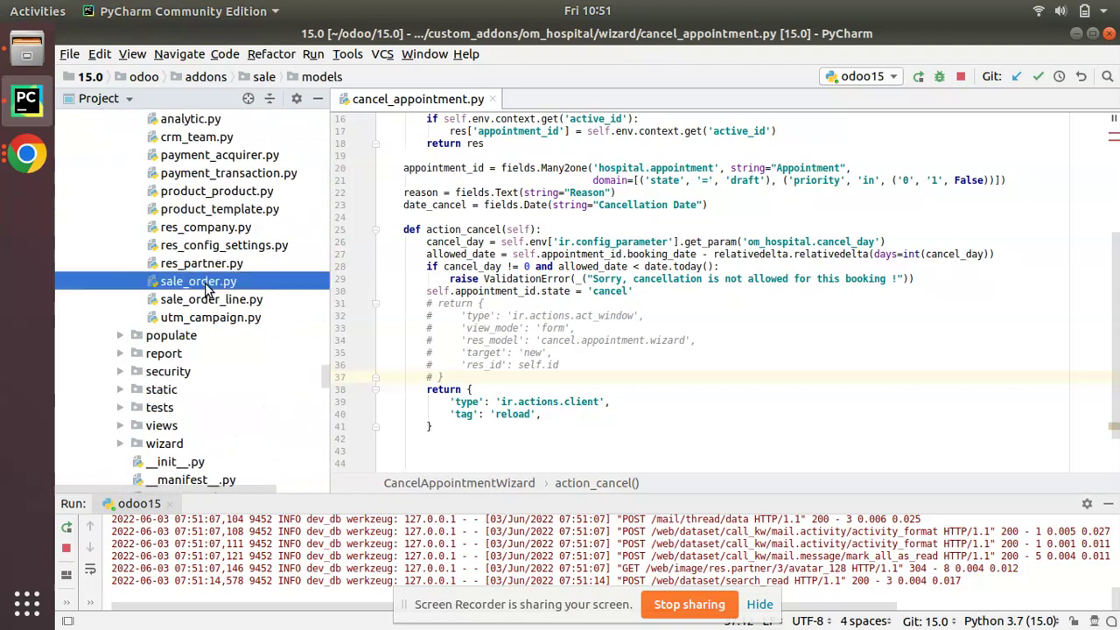
- Search the code for 'price_unit =' and open sale_order_line.py
scroll(445, 242, up, 5)
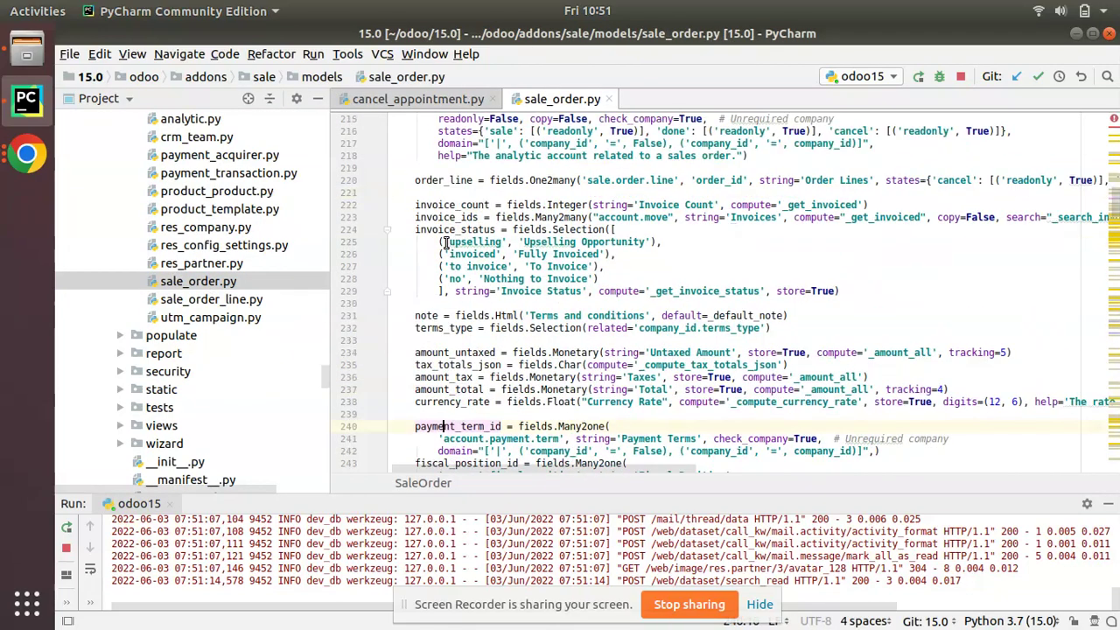
key(ctrl+f)
text(pri)
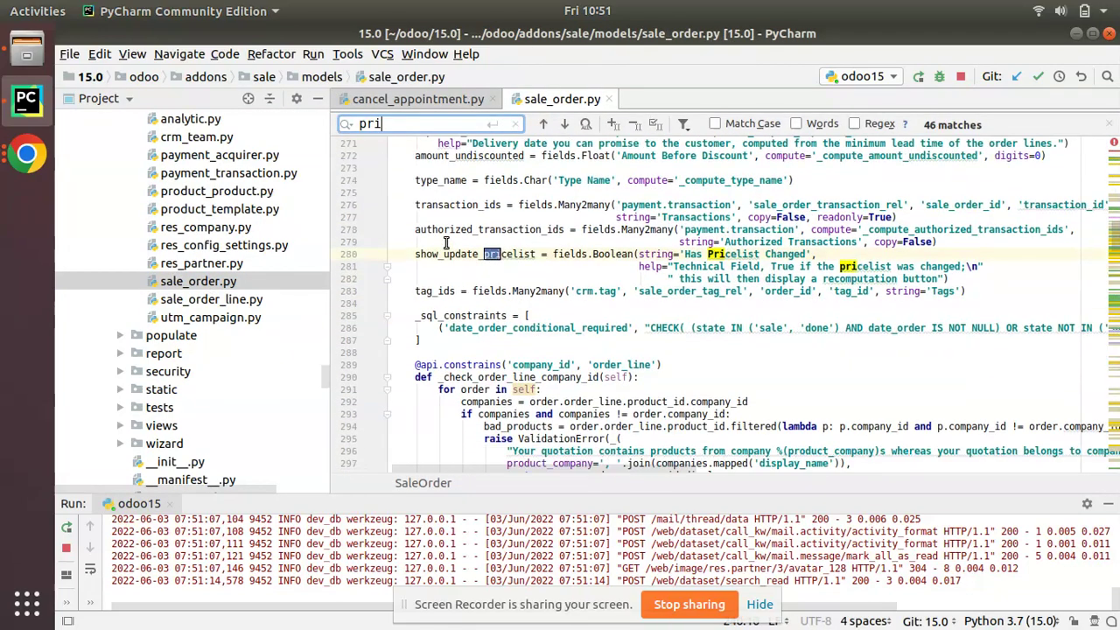
text(ce_unit = f)
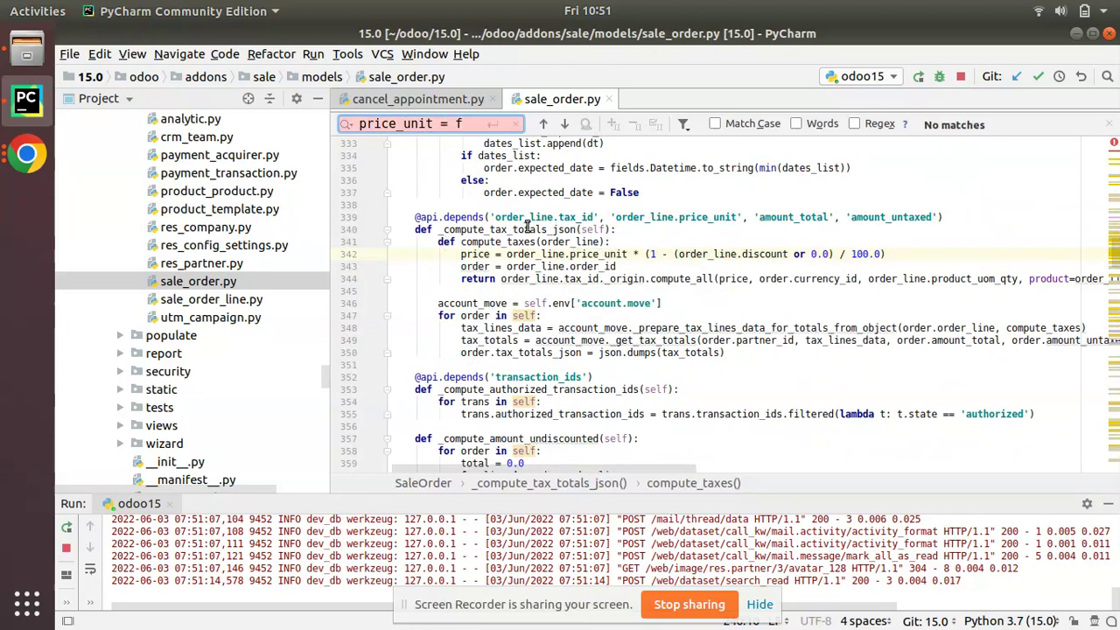
scroll(455, 242, up, 5)
scroll(467, 243, down, 6)
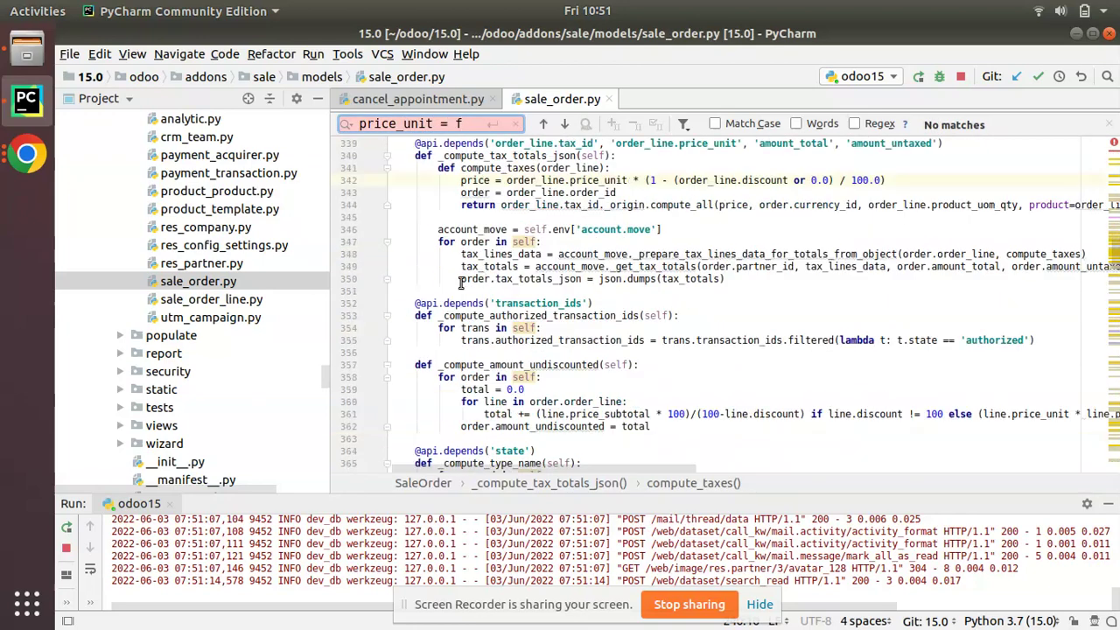
double_click(211, 299)
- Highlight digits='Product Price' in the price_unit field definition on line 238
triple_click(459, 337)
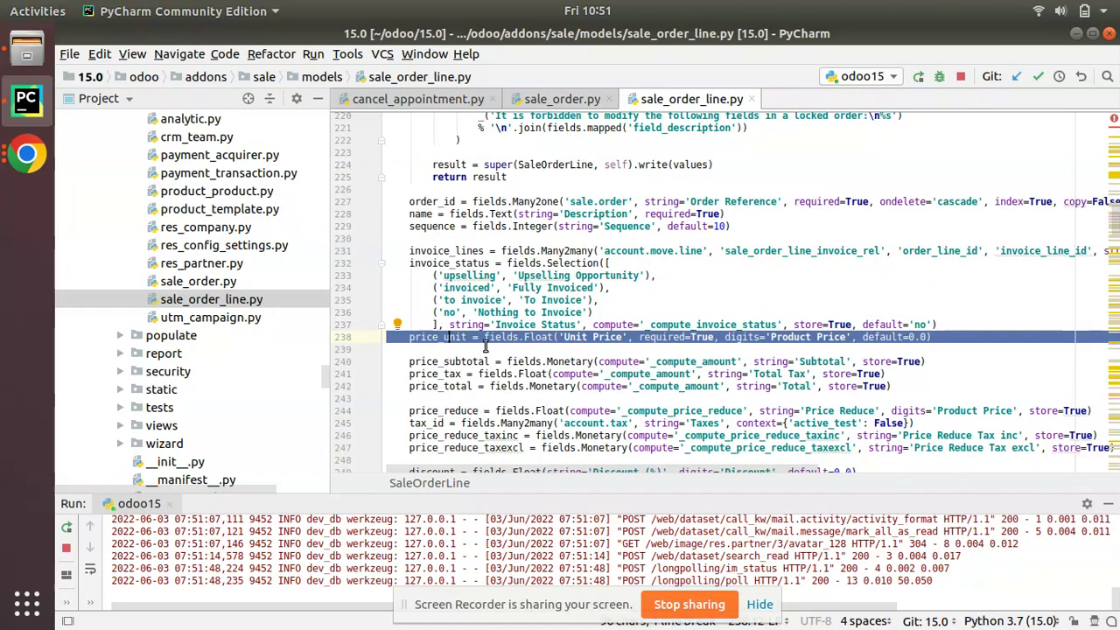
double_click(661, 337)
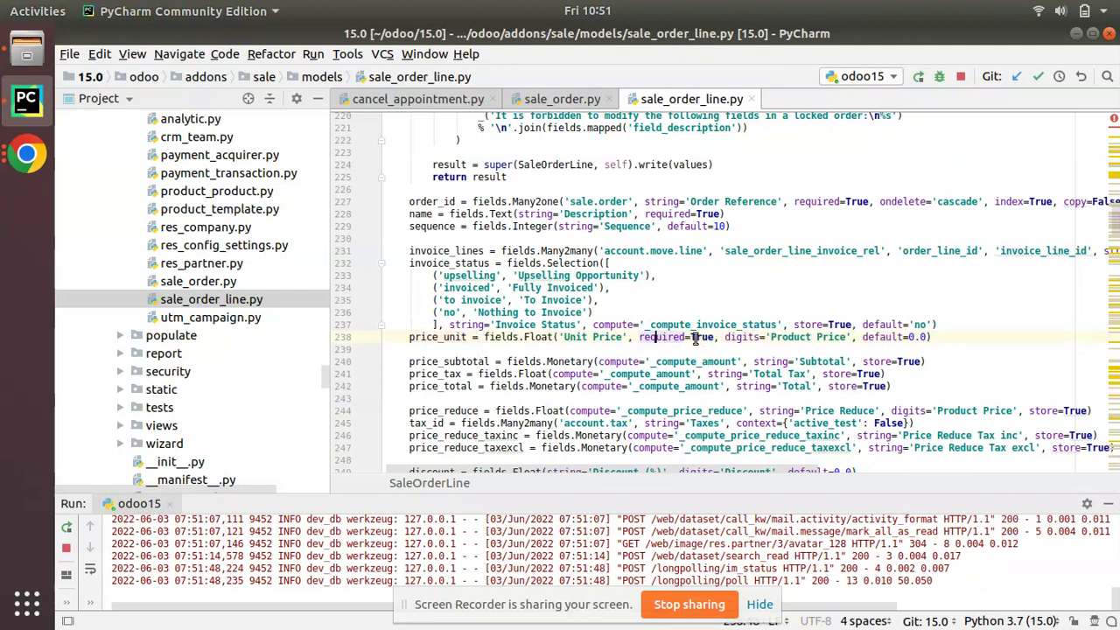
click(661, 336)
click(717, 337)
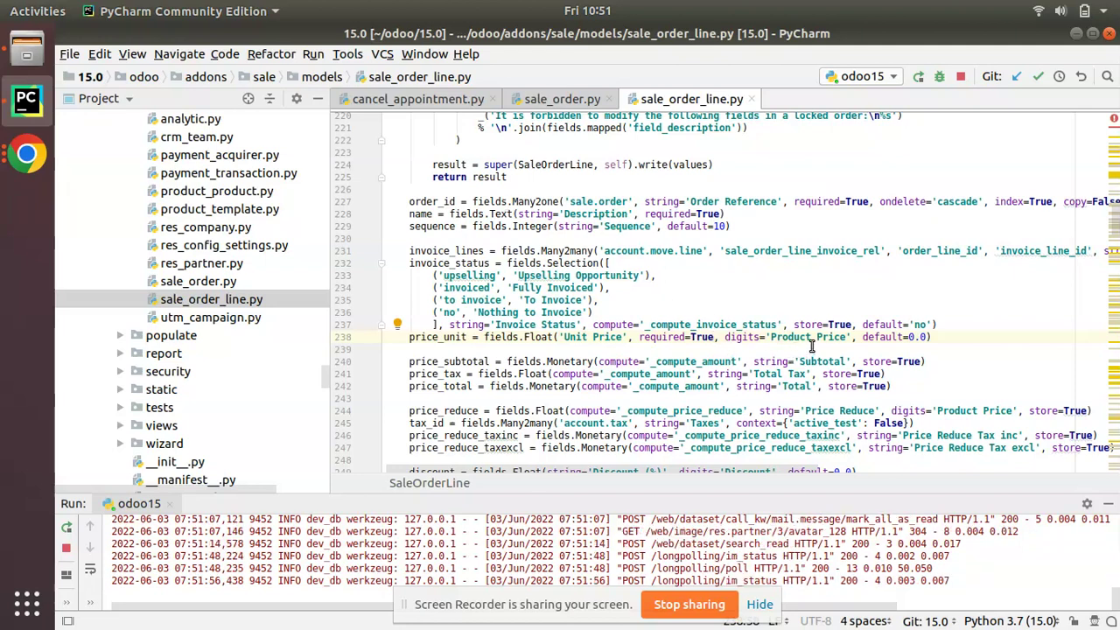
drag(770, 338, 849, 338)
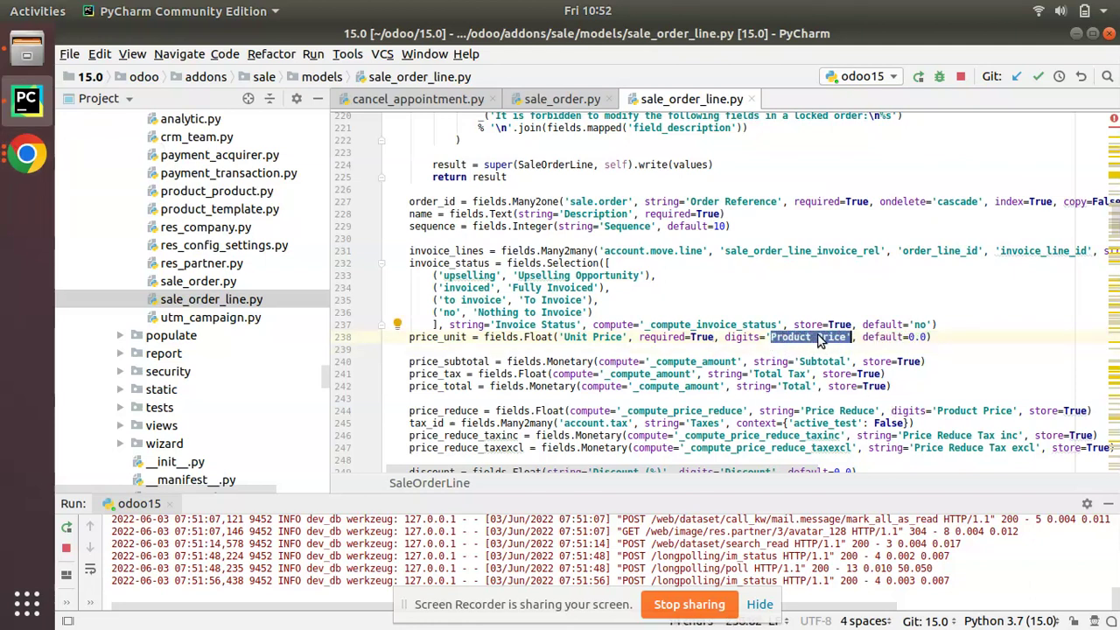
- In Chrome, check Product Price shows 4 digits and S00055 shows 750.0000, then return to PyCharm
click(26, 154)
click(108, 137)
click(145, 39)
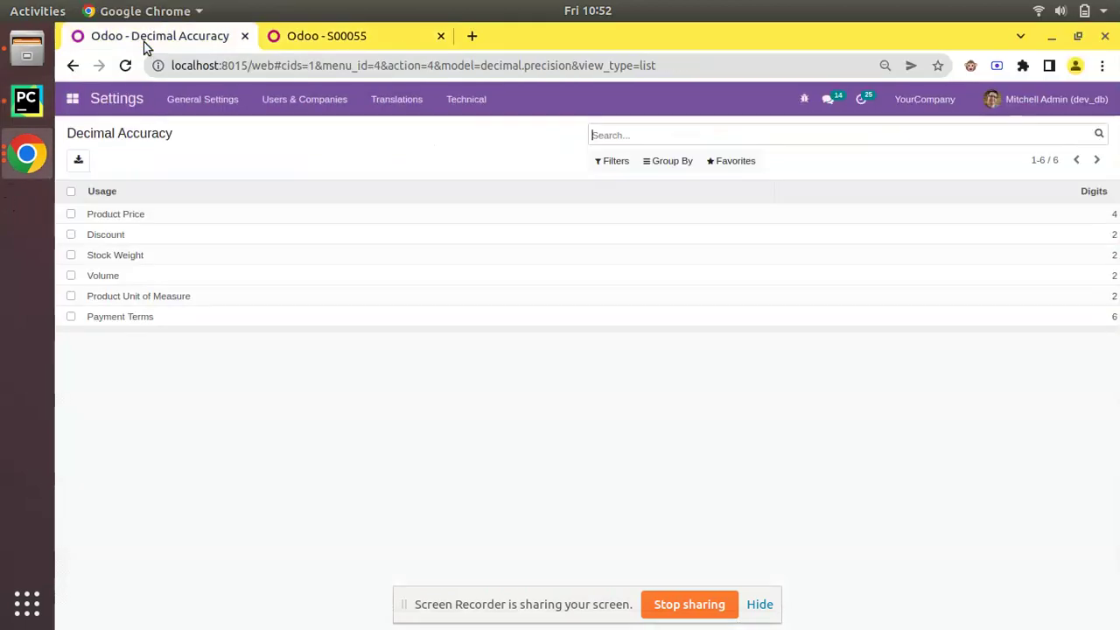
click(128, 212)
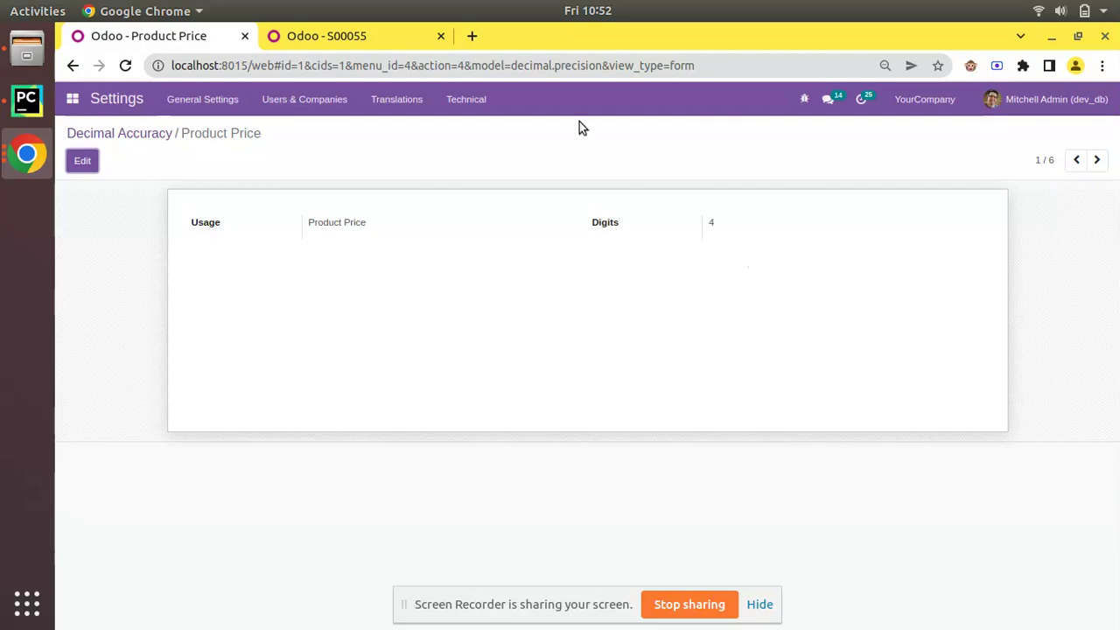
click(393, 36)
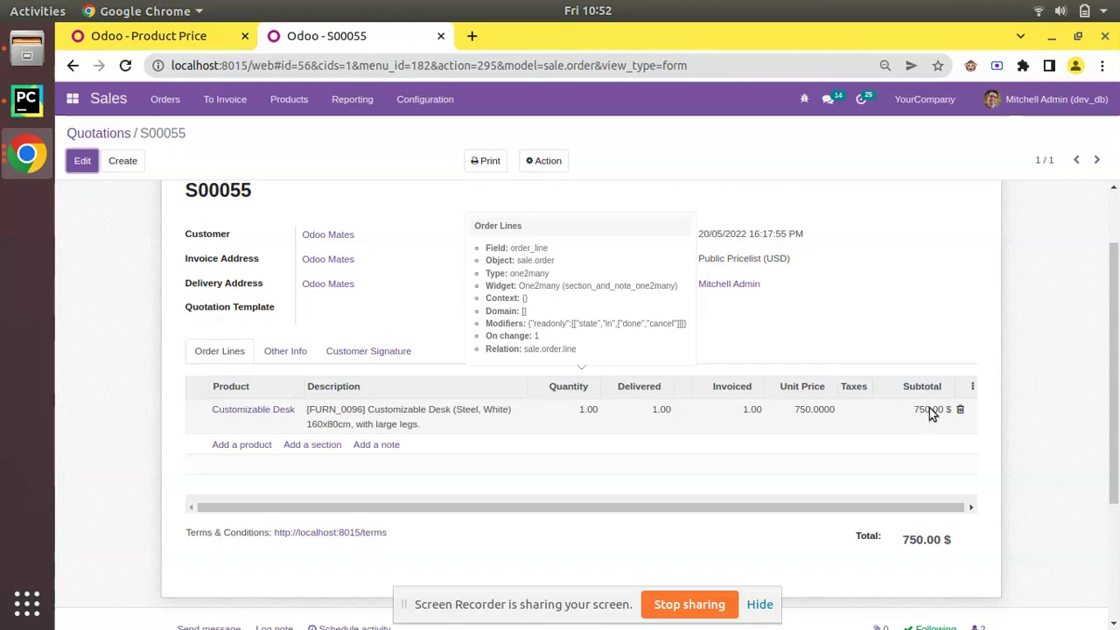
click(37, 103)
scroll(496, 263, down, 2)
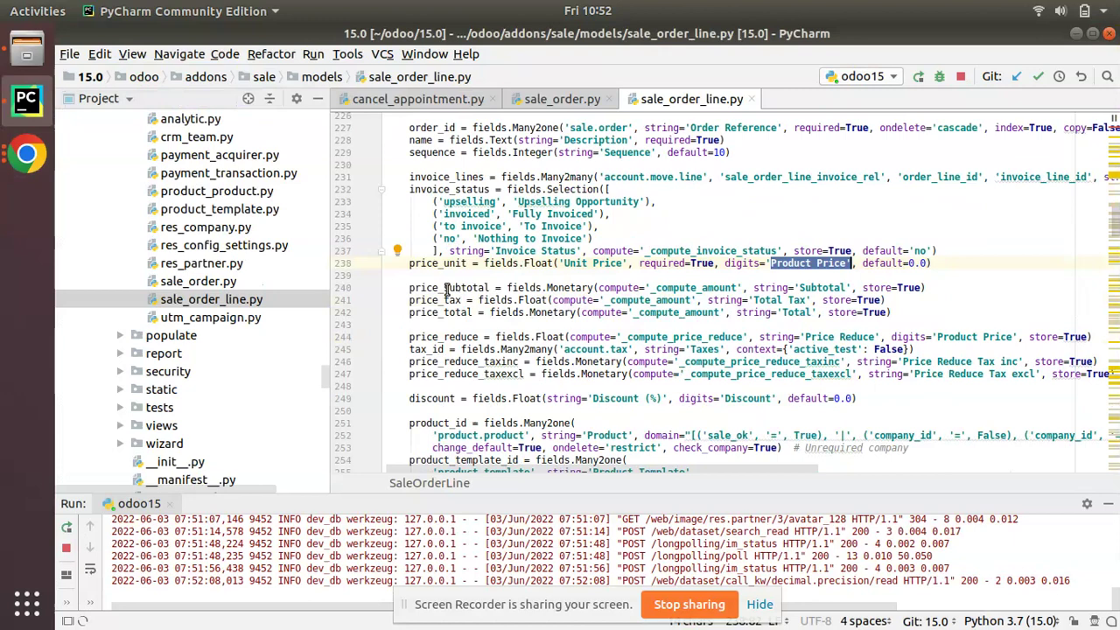
- Highlight the price_subtotal Monetary field on line 240, then return to order S00055 in Chrome
triple_click(447, 287)
click(446, 287)
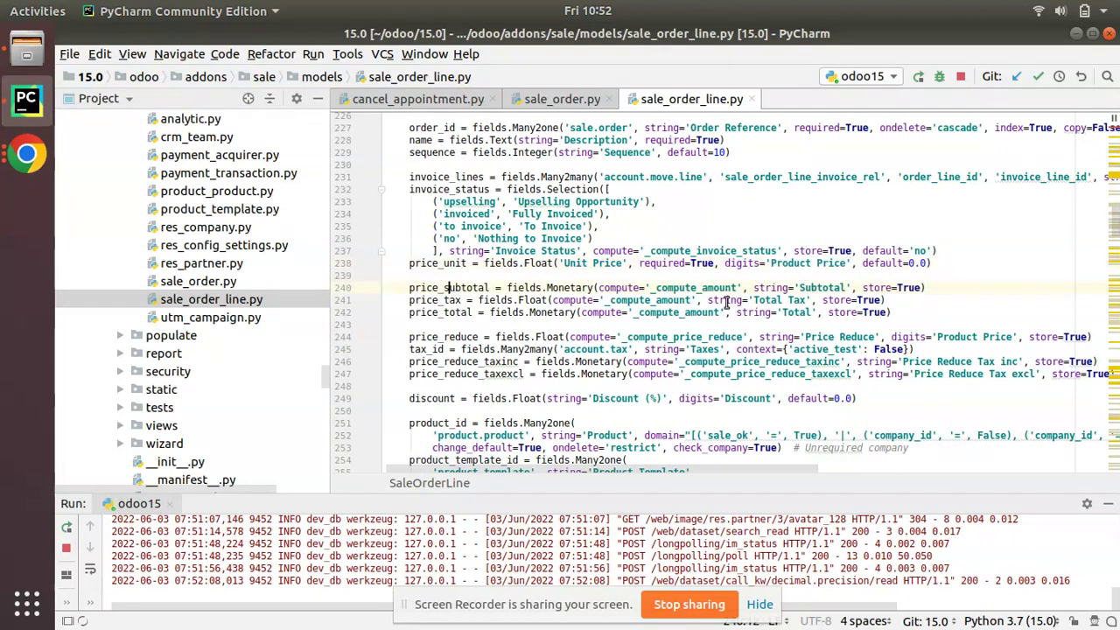
triple_click(789, 289)
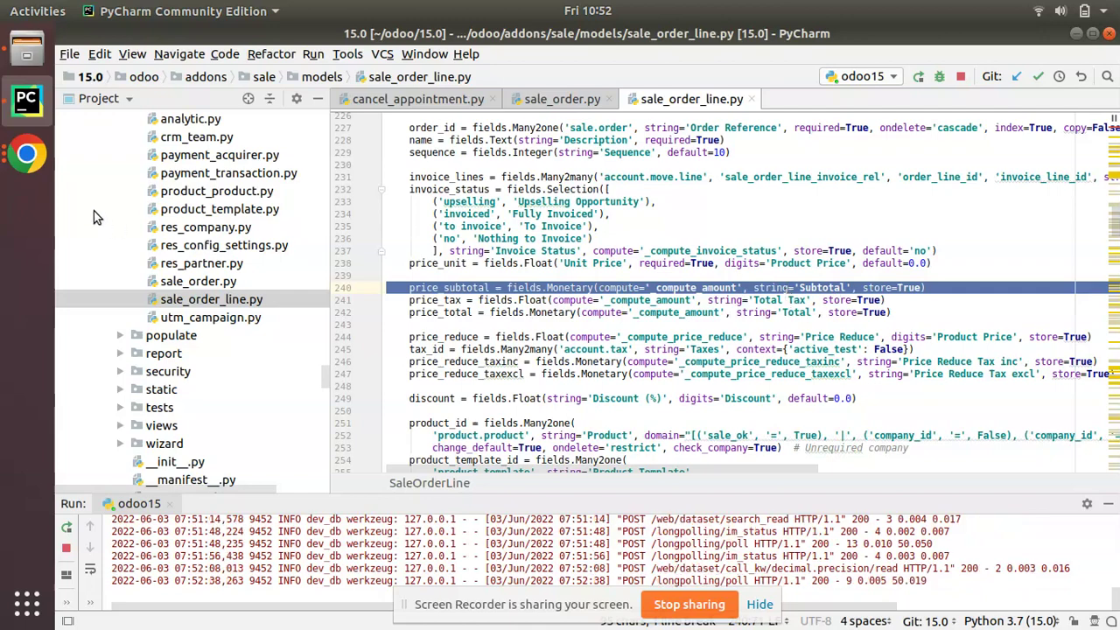
click(42, 160)
click(178, 92)
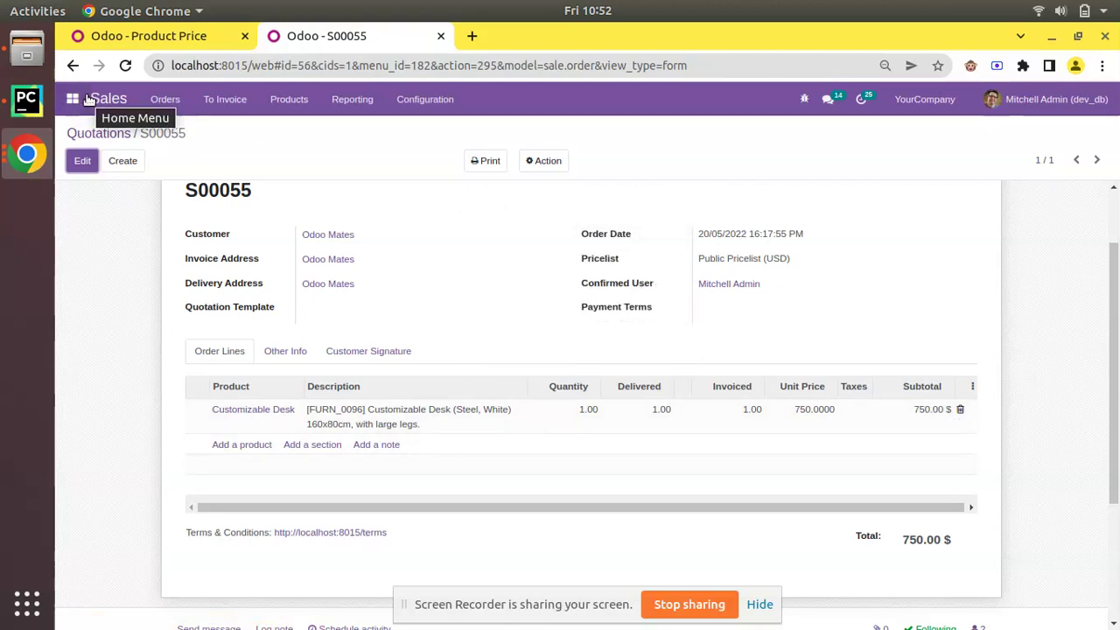
- Open the USD record under Invoicing > Configuration > Currencies
click(109, 38)
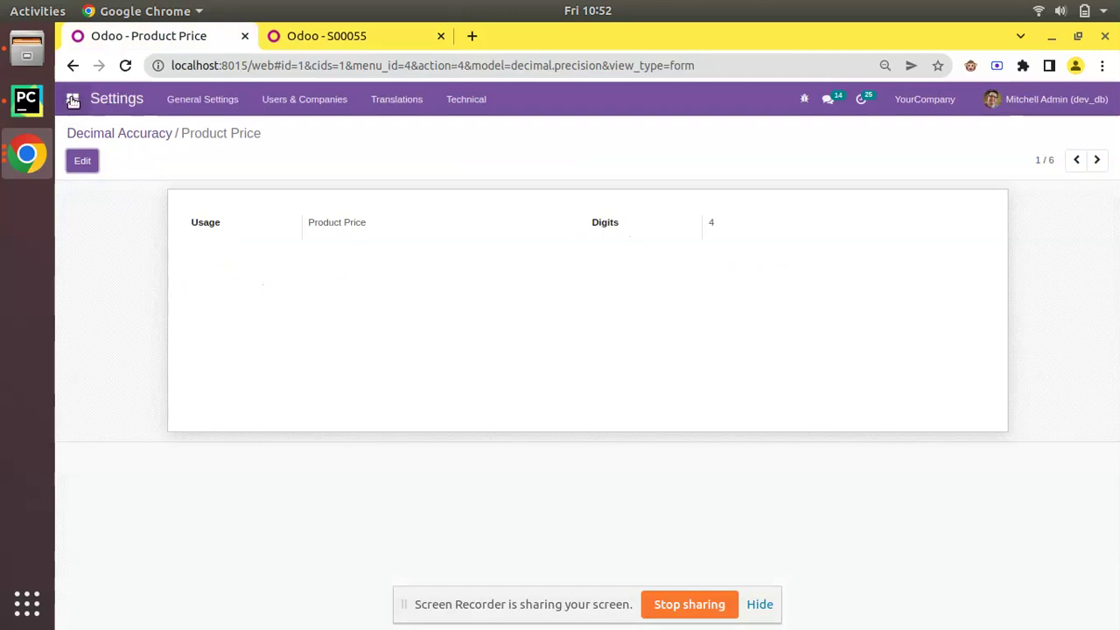
click(72, 100)
click(110, 242)
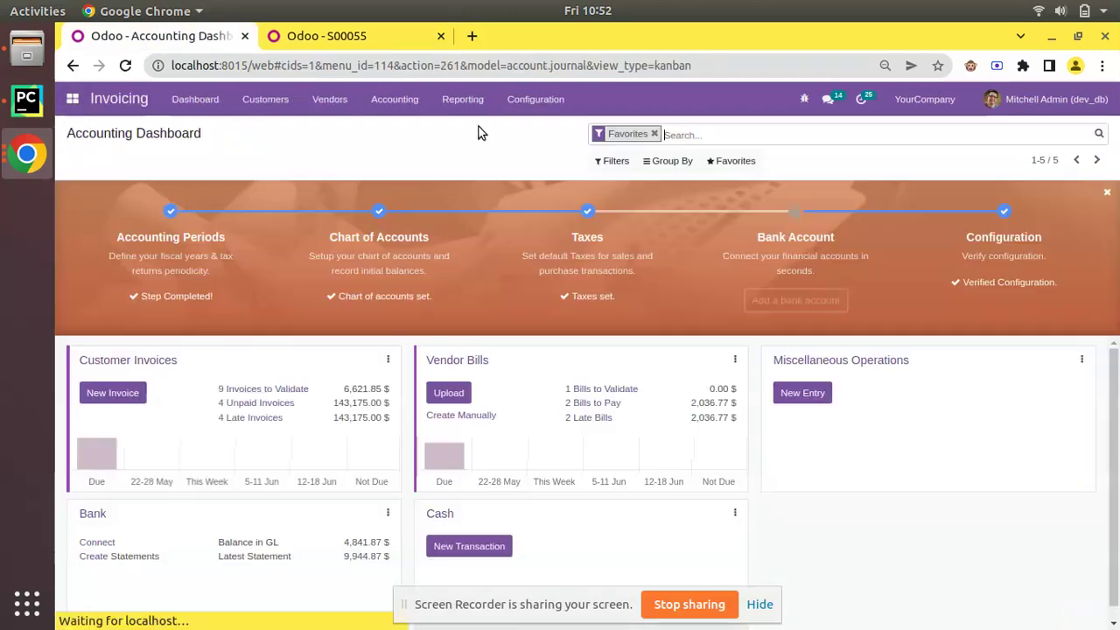
click(535, 99)
scroll(567, 198, down, 1)
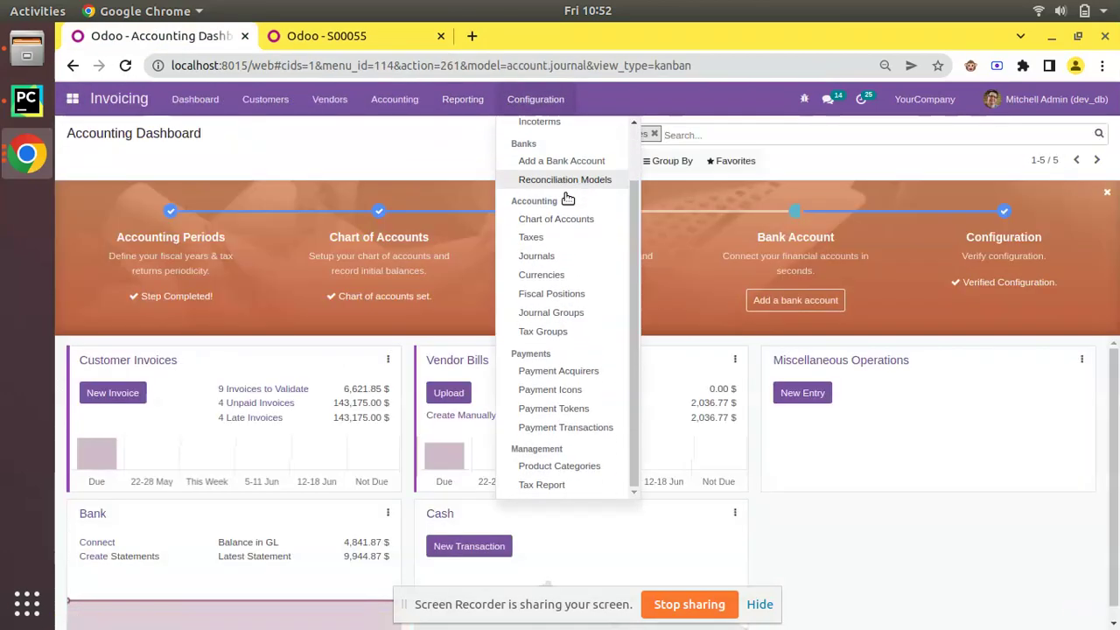
click(563, 278)
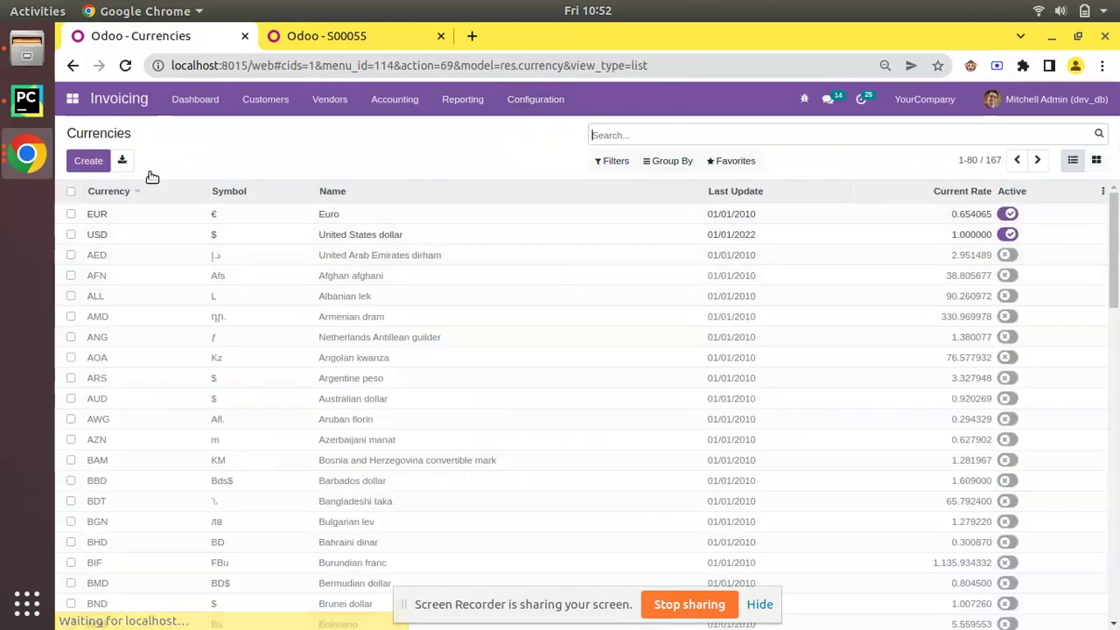
click(117, 238)
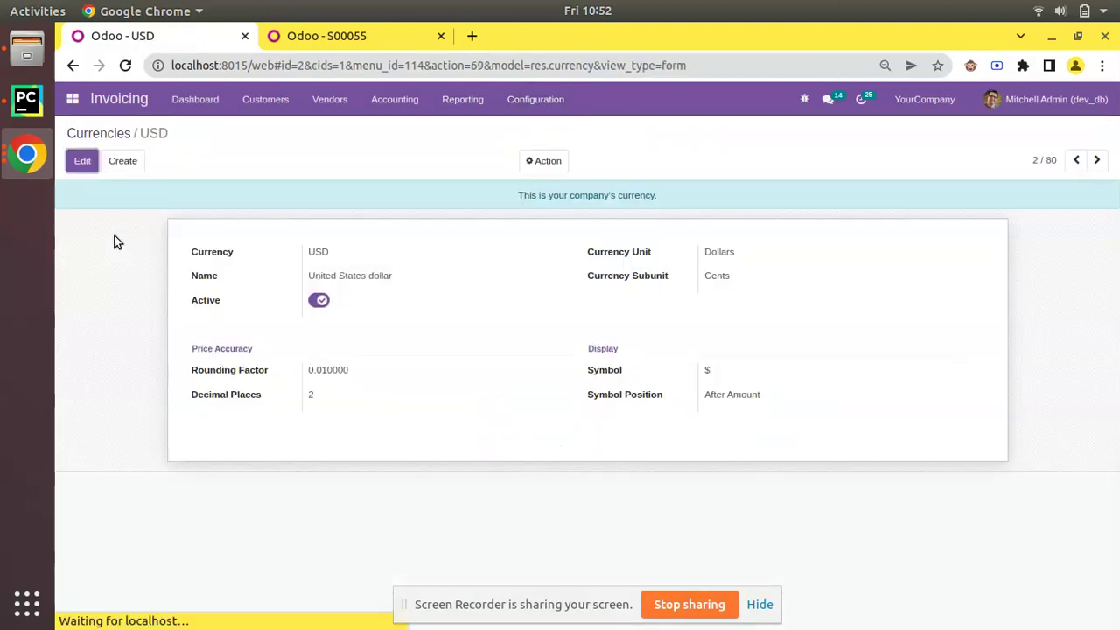
- Set the USD Rounding Factor to 0.001000 and save the currency
click(84, 161)
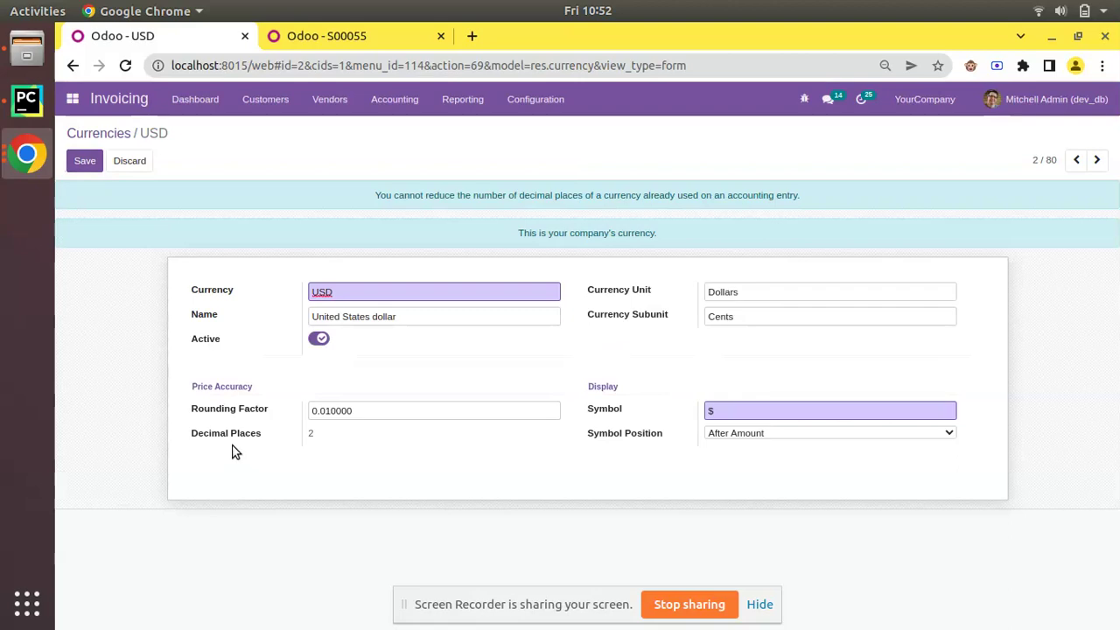
mouse_move(229, 447)
double_click(246, 434)
click(331, 411)
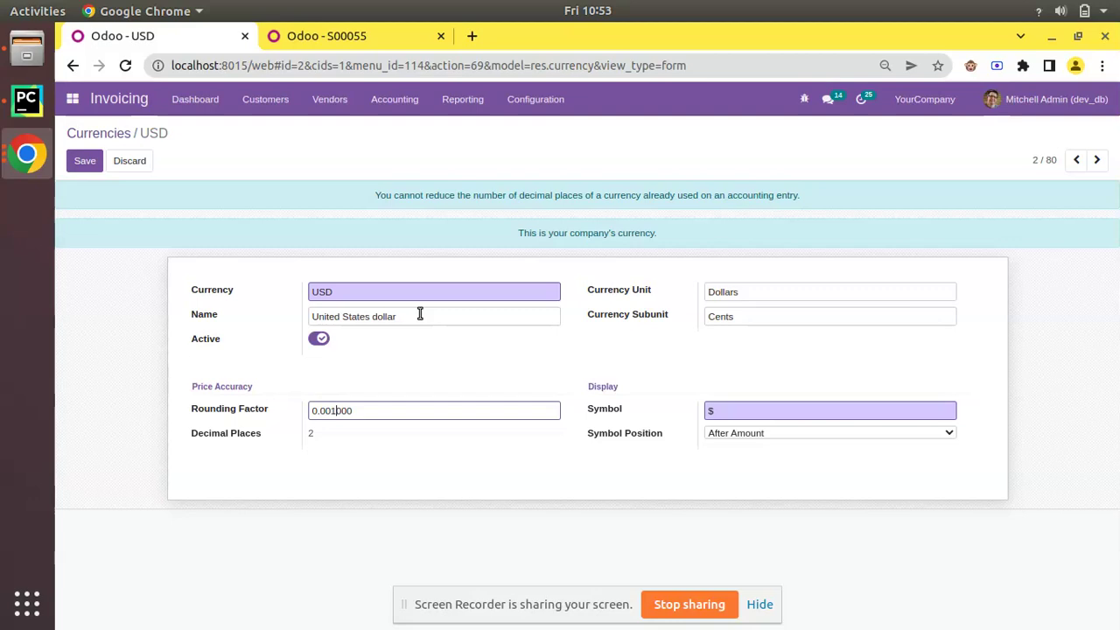
click(85, 161)
click(85, 160)
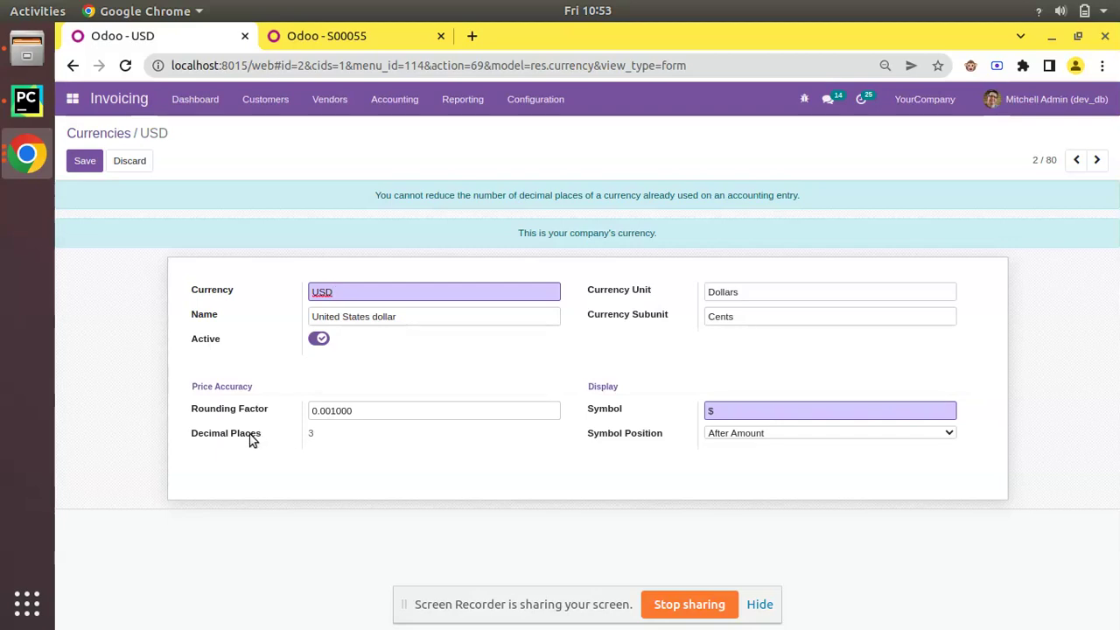
mouse_move(250, 440)
click(85, 161)
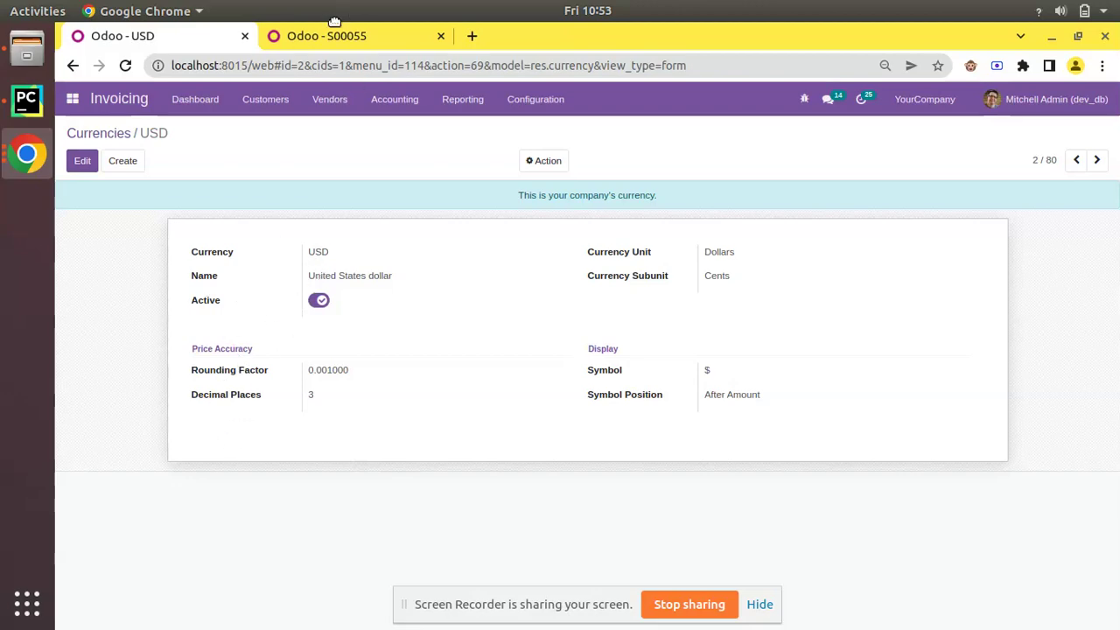
- Reload quotation S00055 and confirm its subtotal and total read 750.000 $
click(315, 37)
click(128, 67)
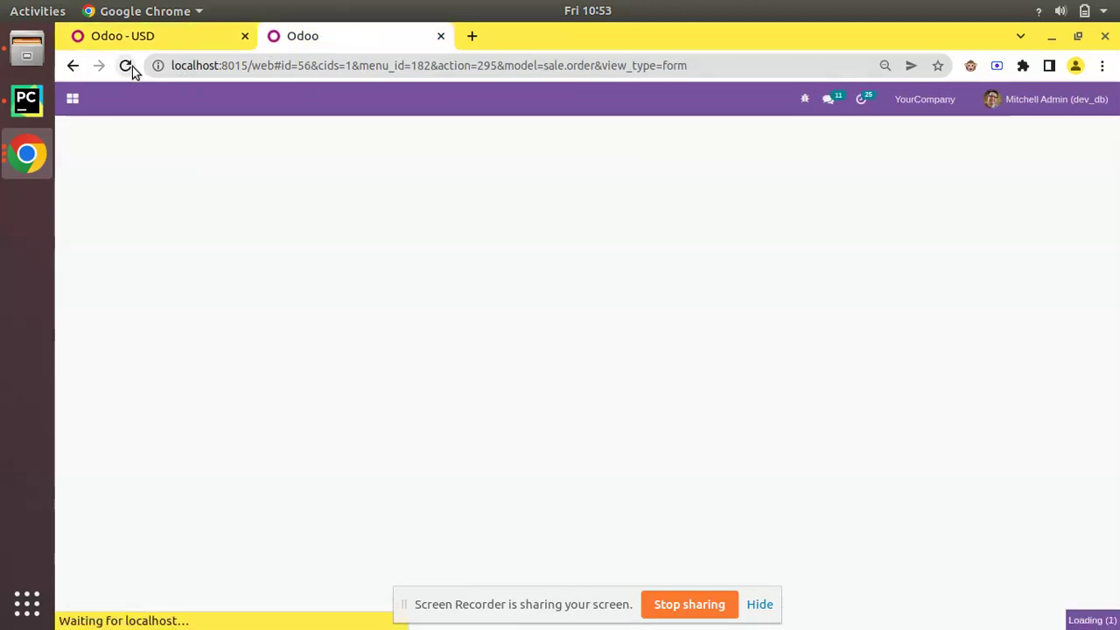
scroll(935, 383, down, 2)
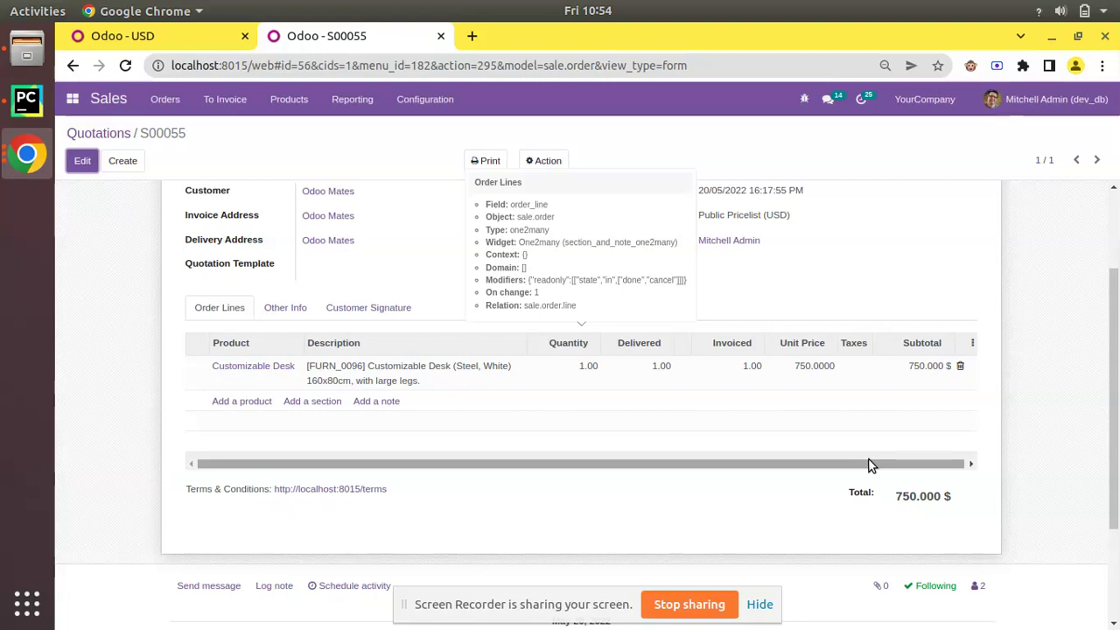
click(73, 98)
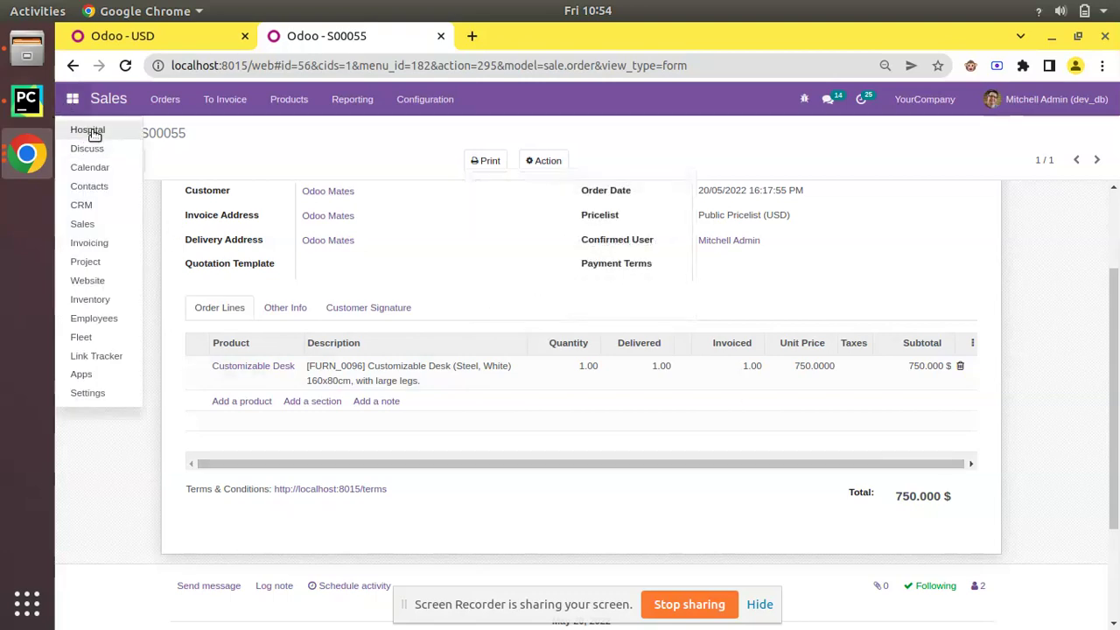
click(87, 129)
- Open appointment OP00032, view its Pharmacy lines and save it
click(287, 101)
click(301, 128)
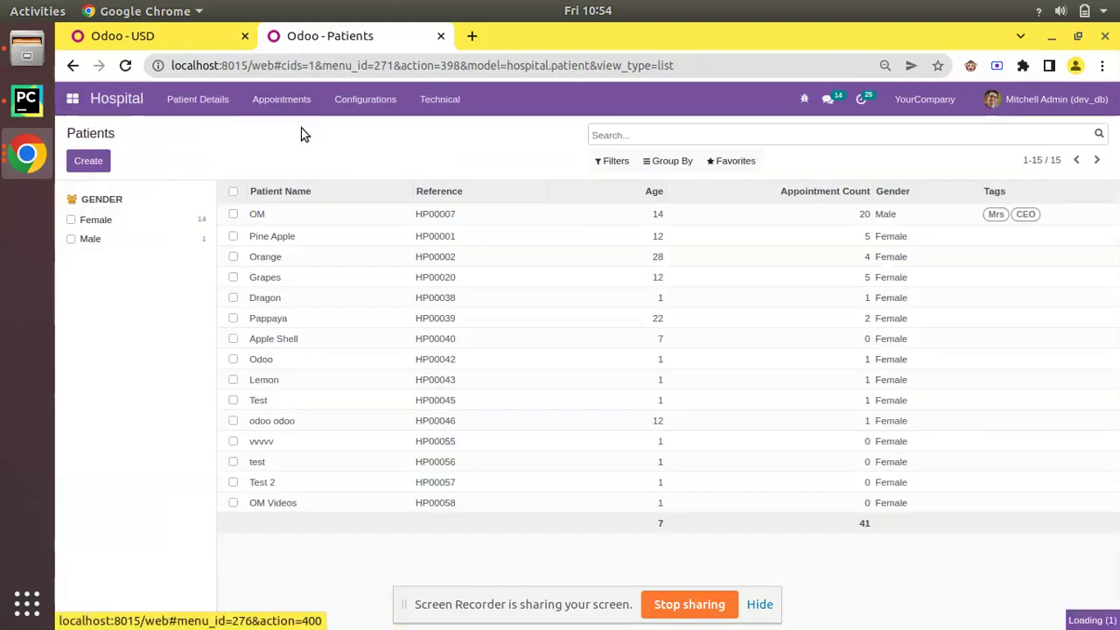
click(293, 270)
click(326, 415)
scroll(370, 452, down, 2)
click(322, 359)
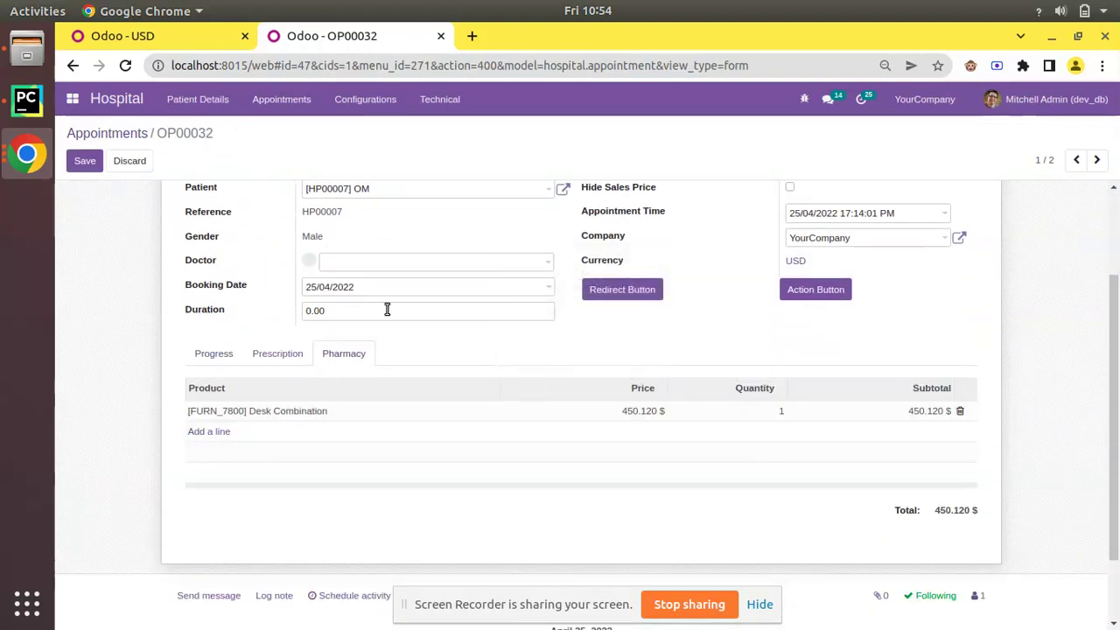
click(85, 161)
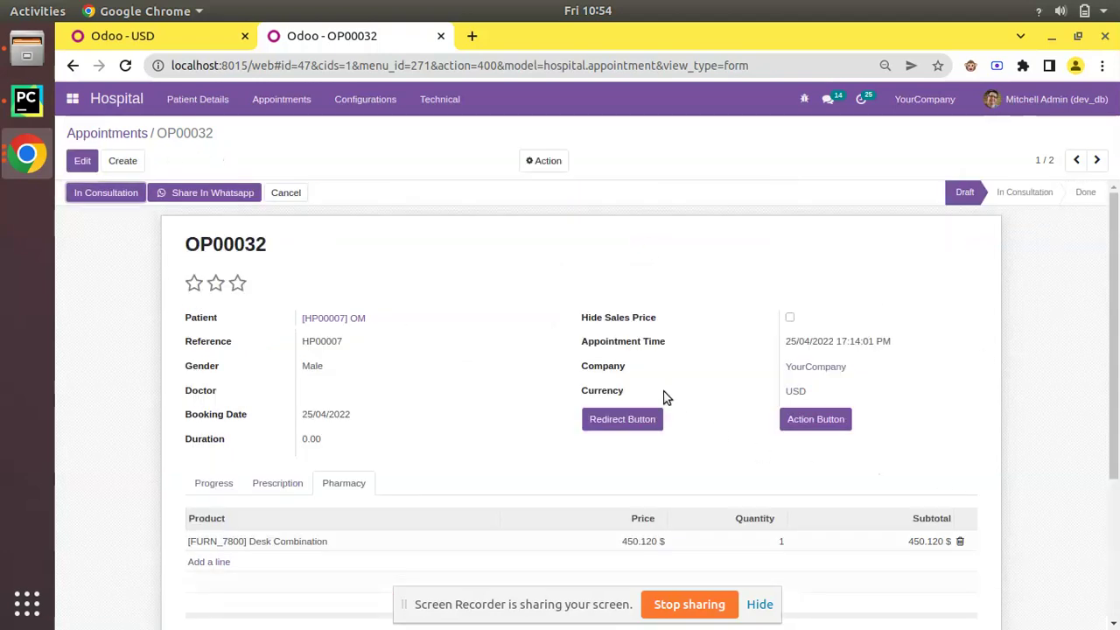
- Check the appointment's USD currency link, then return to OP00032's pharmacy lines showing 450.120 $
scroll(674, 405, down, 2)
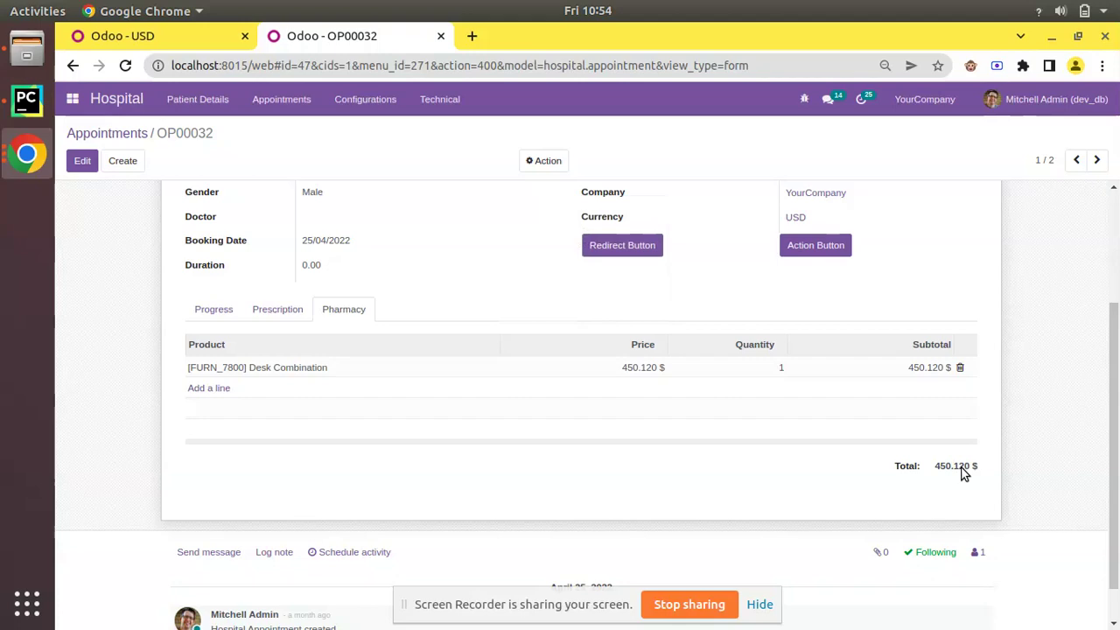
click(797, 219)
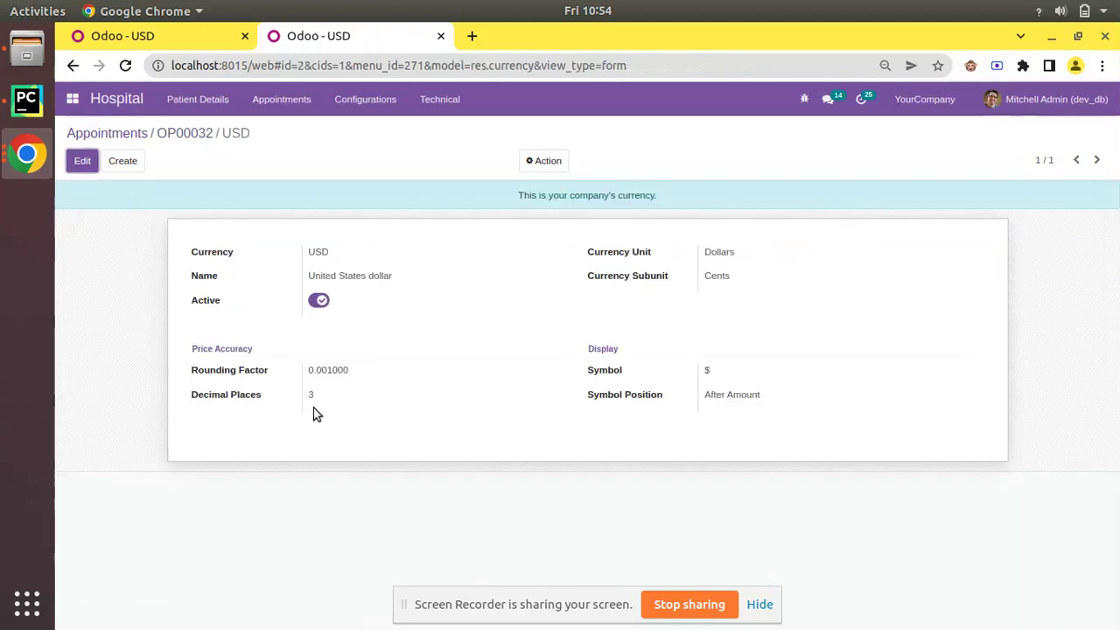
click(192, 134)
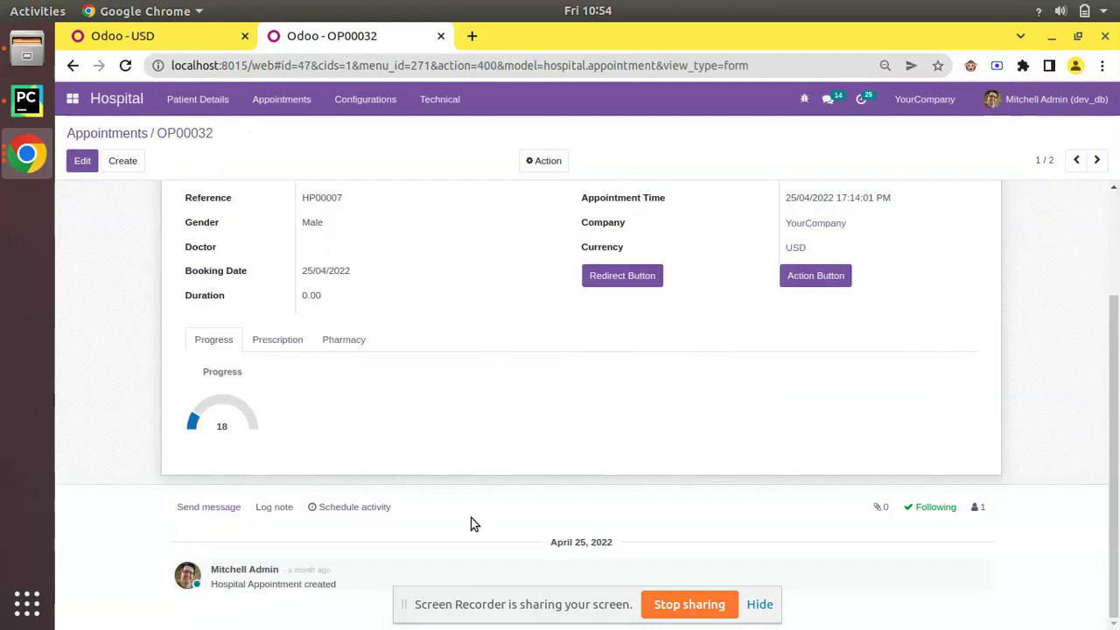
scroll(471, 523, up, 2)
click(346, 427)
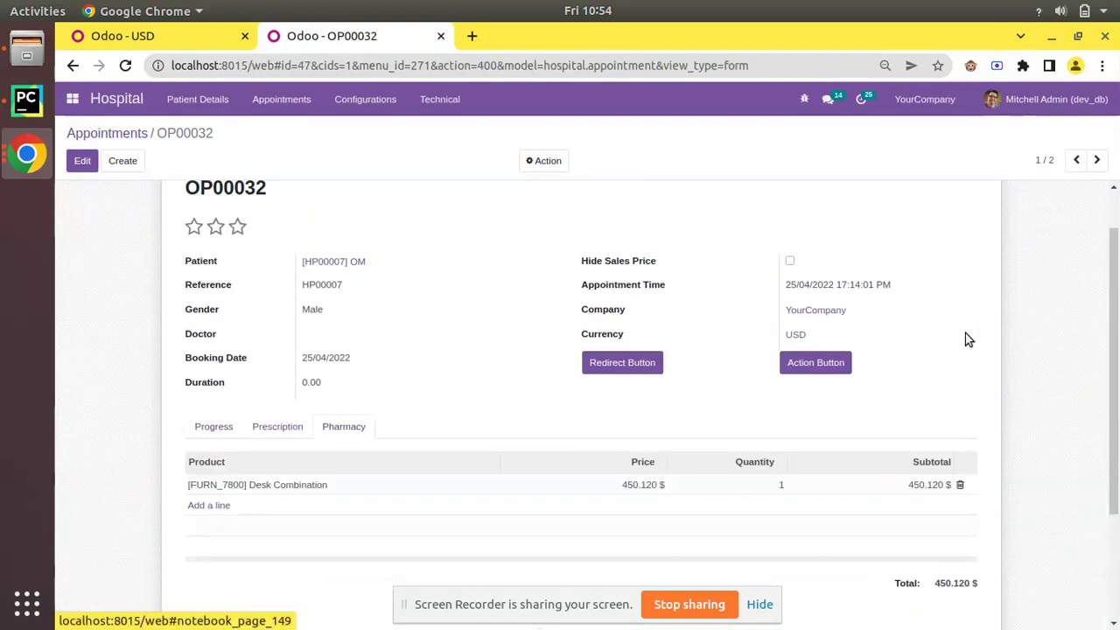